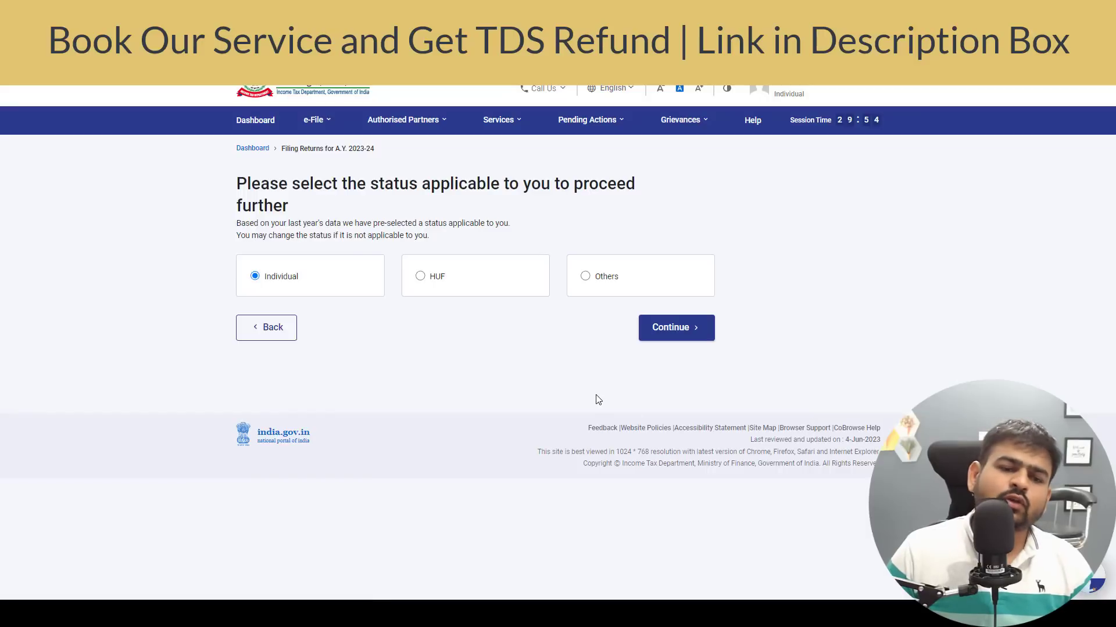
Step: Continue with the Individual status and choose ITR-1 as the return form for filing
{"action": "left_click", "coordinate": [671, 328]}
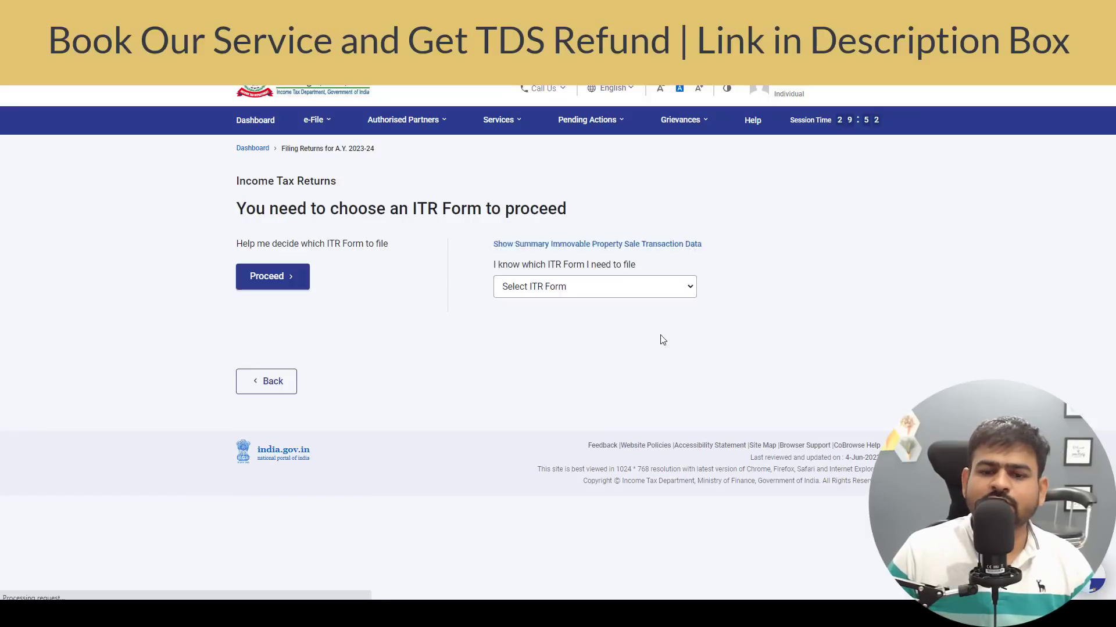
{"action": "left_click", "coordinate": [618, 305]}
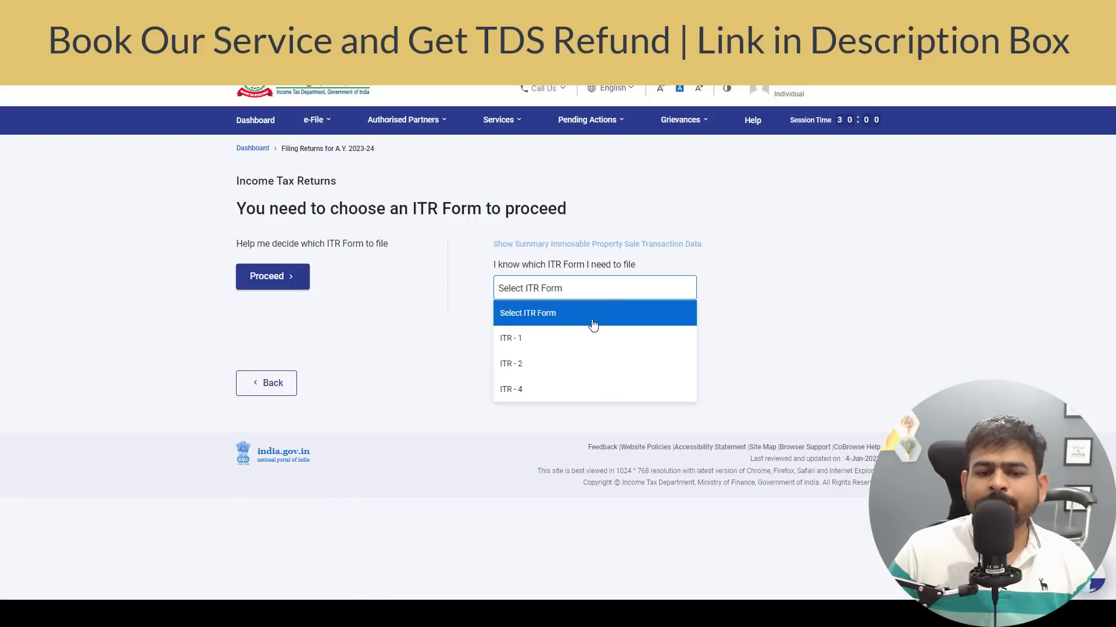
{"action": "left_click", "coordinate": [542, 336]}
{"action": "left_click", "coordinate": [564, 396]}
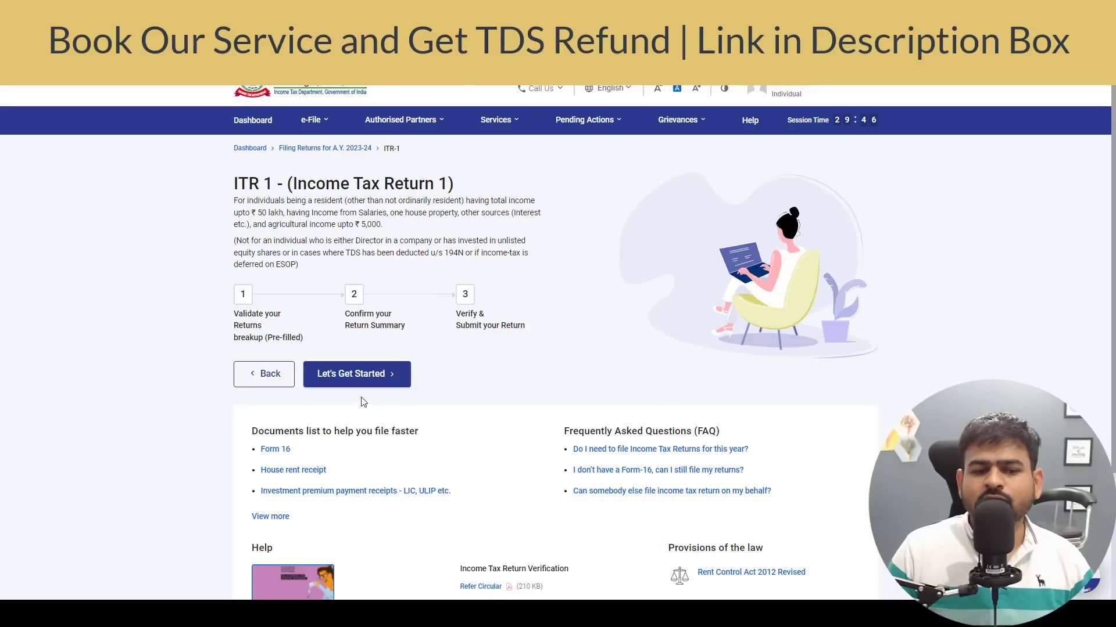
Step: Start the ITR-1 return with Others as the filing reason and acknowledge the pre-filled return notice
{"action": "left_click", "coordinate": [372, 385]}
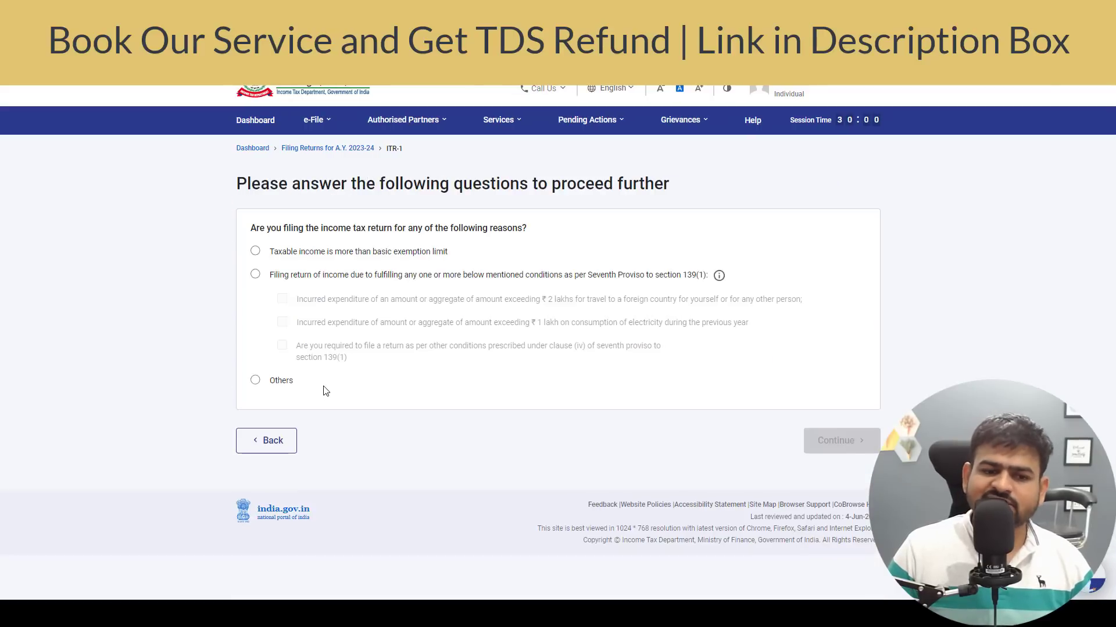
{"action": "left_click", "coordinate": [256, 381]}
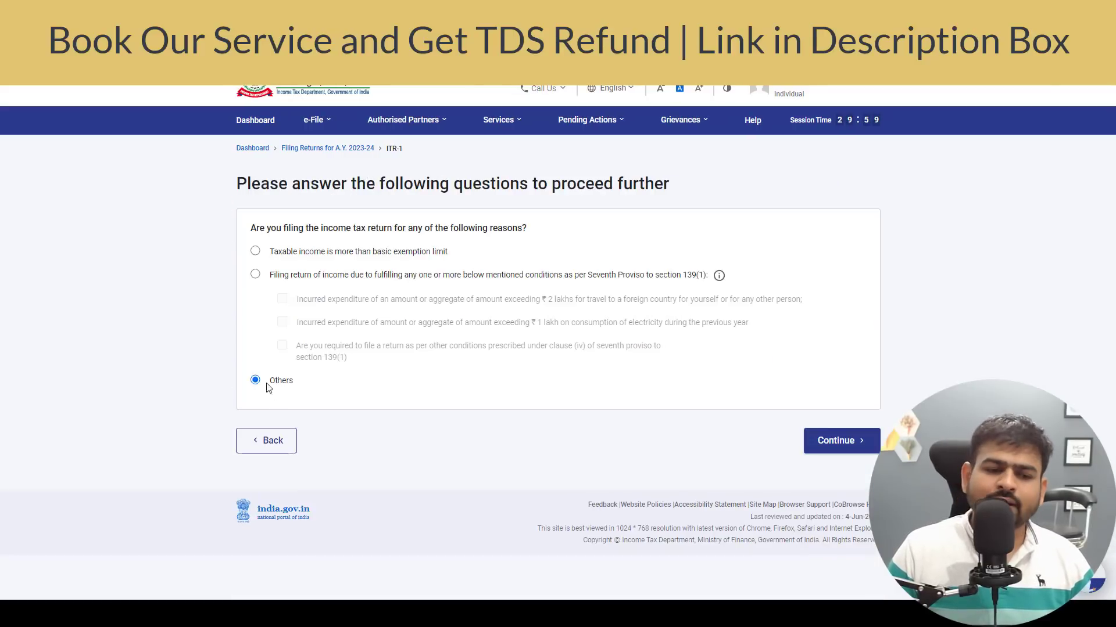
{"action": "left_click", "coordinate": [862, 441]}
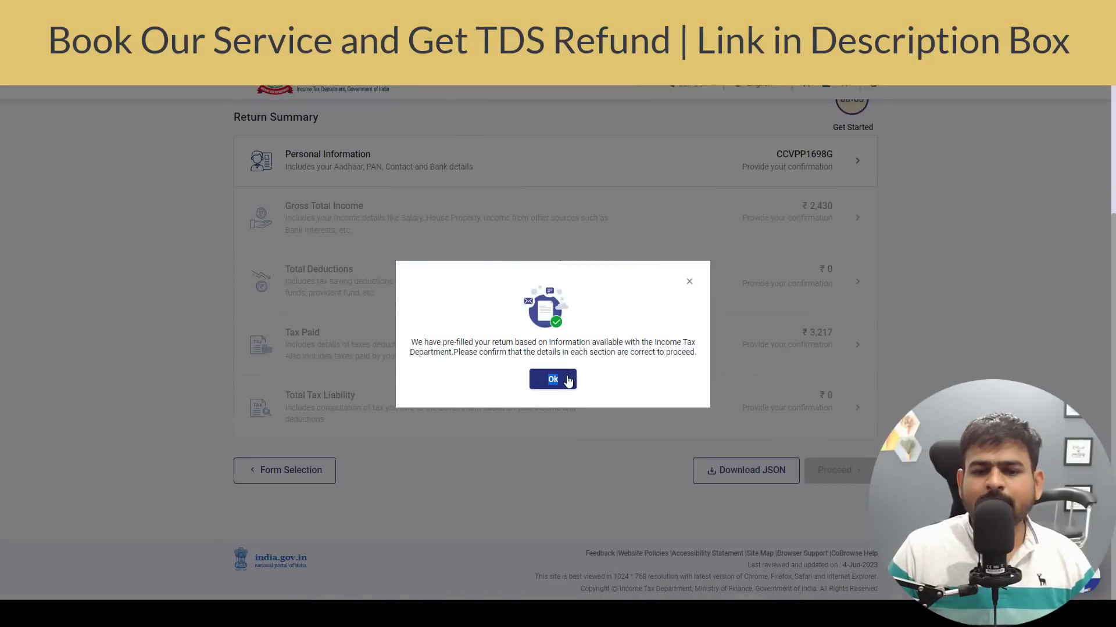
{"action": "left_click", "coordinate": [557, 379]}
Step: Open the Personal Information section and set the nature of employment to Others
{"action": "left_click", "coordinate": [545, 166]}
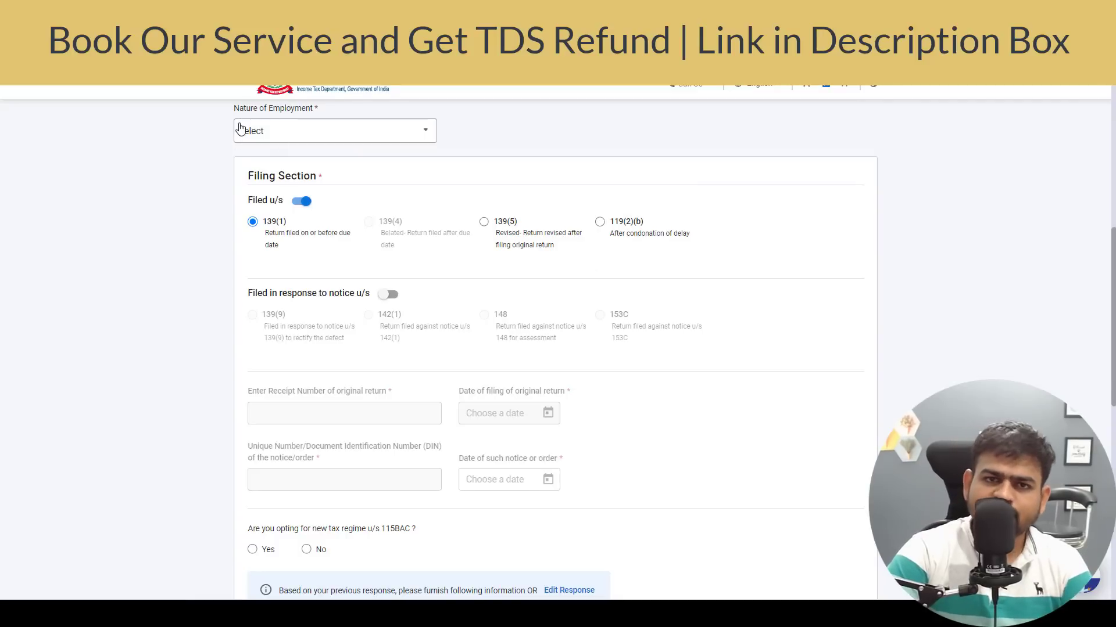
{"action": "left_click", "coordinate": [314, 137]}
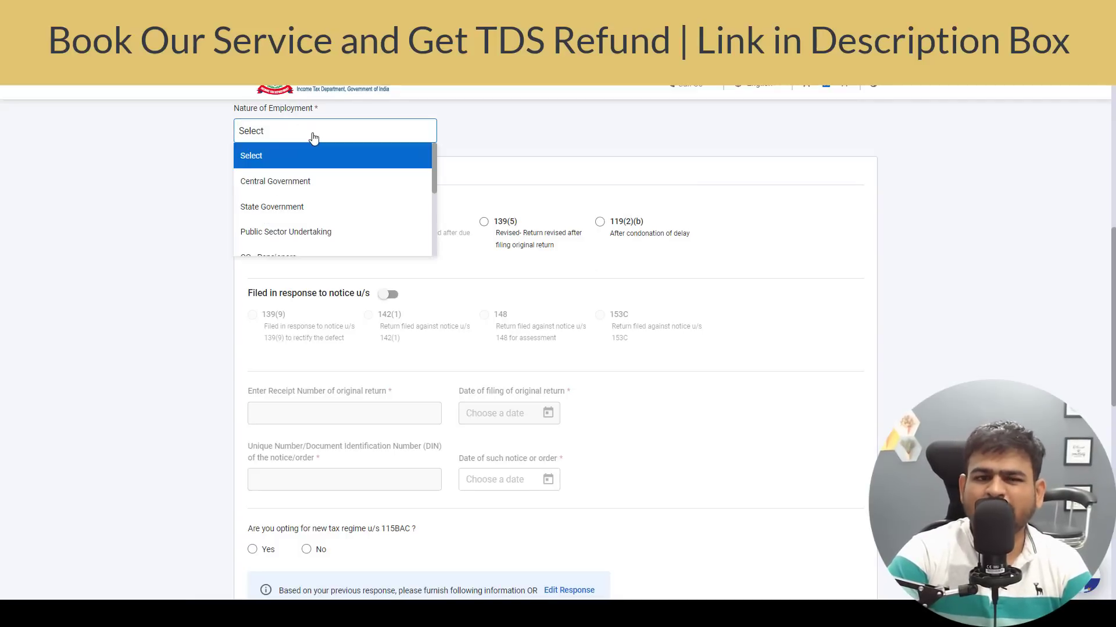
{"action": "scroll", "coordinate": [306, 212], "scroll_direction": "down", "scroll_amount": 3}
{"action": "left_click", "coordinate": [284, 220]}
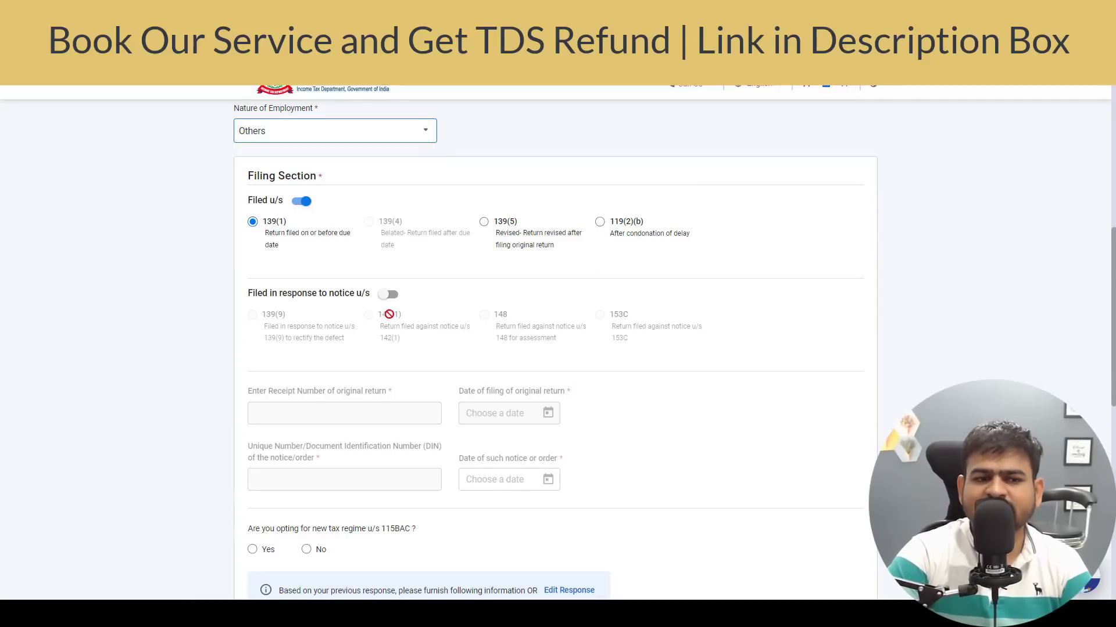
Step: Answer No to opting for the new tax regime u/s 115BAC and confirm the Personal Information section
{"action": "scroll", "coordinate": [390, 316], "scroll_direction": "down", "scroll_amount": 5}
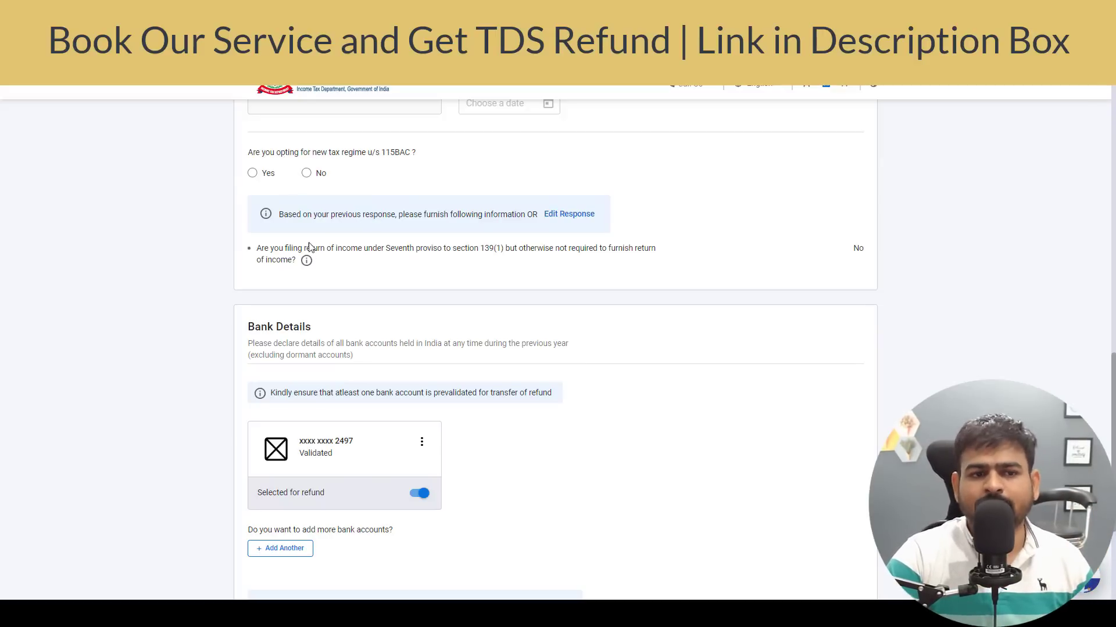
{"action": "left_click", "coordinate": [305, 174]}
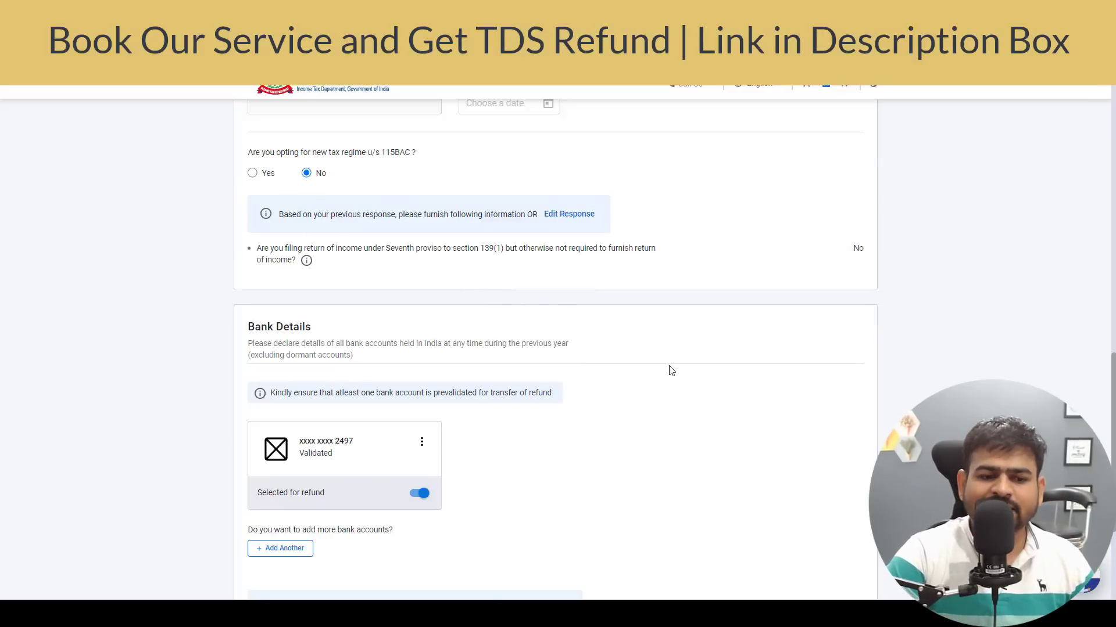
{"action": "scroll", "coordinate": [455, 348], "scroll_direction": "down", "scroll_amount": 3}
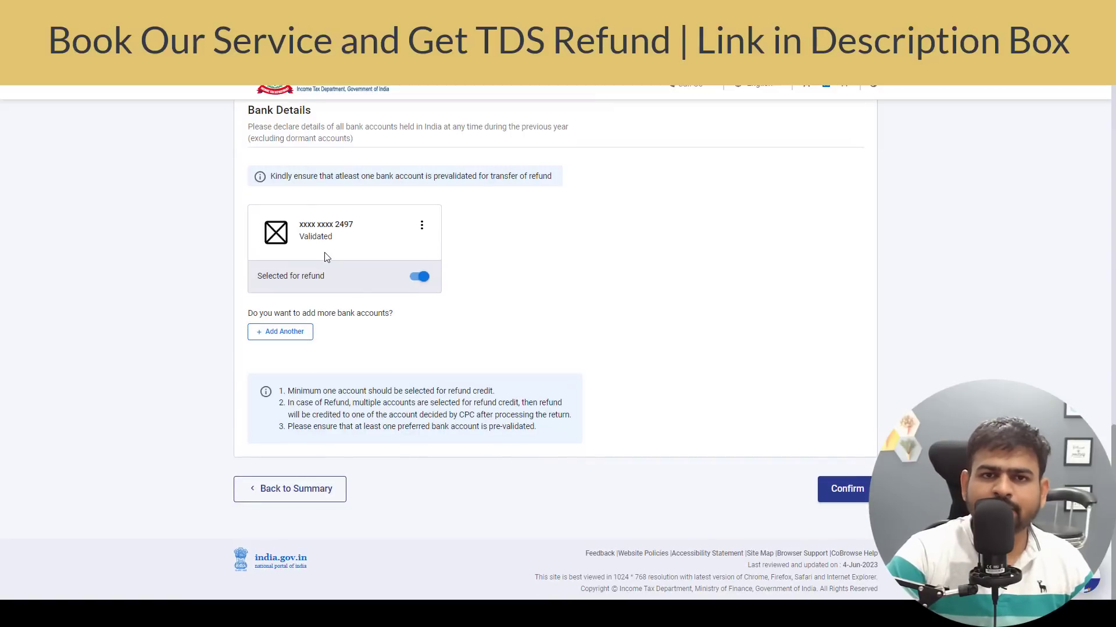
{"action": "left_click", "coordinate": [846, 490]}
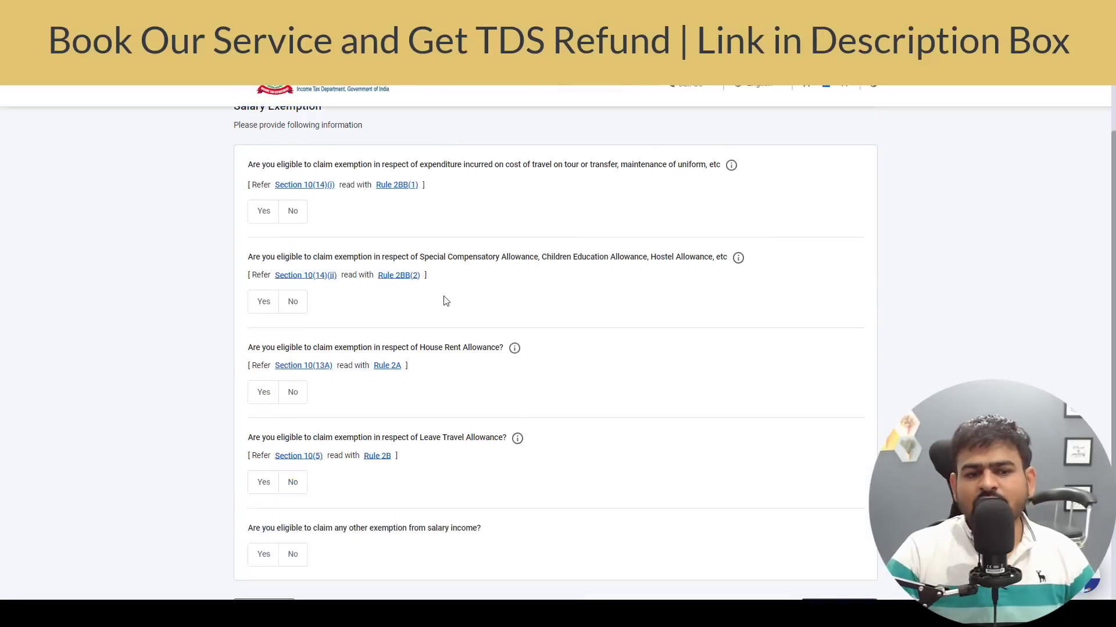
Step: Skip the salary exemption questions and confirm skipping them
{"action": "scroll", "coordinate": [443, 298], "scroll_direction": "down", "scroll_amount": 3}
{"action": "left_click", "coordinate": [345, 463]}
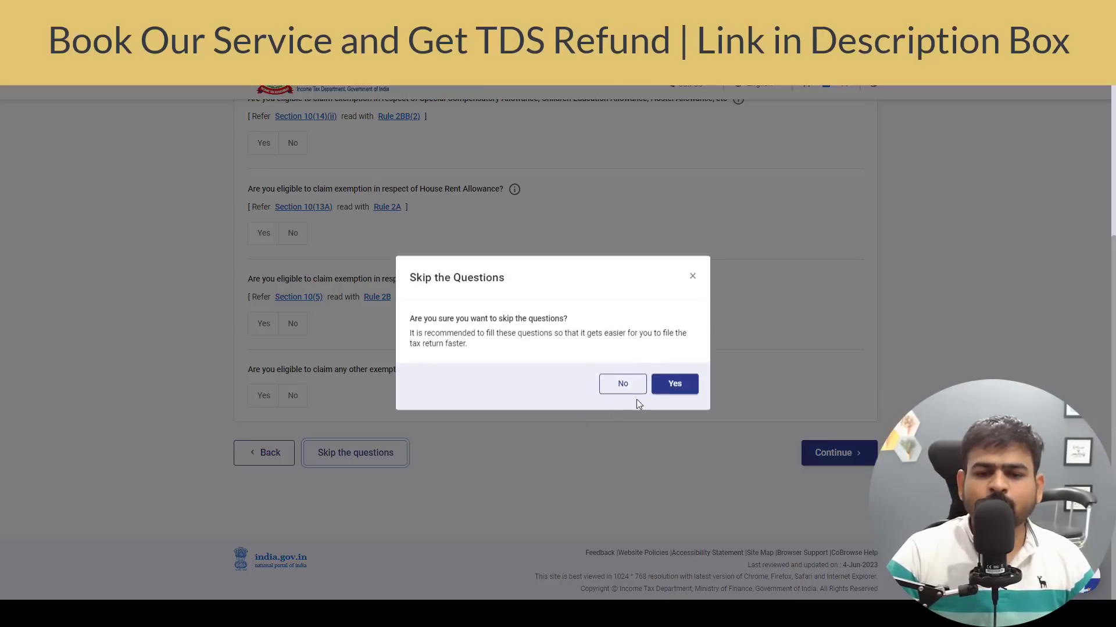
{"action": "left_click", "coordinate": [668, 386]}
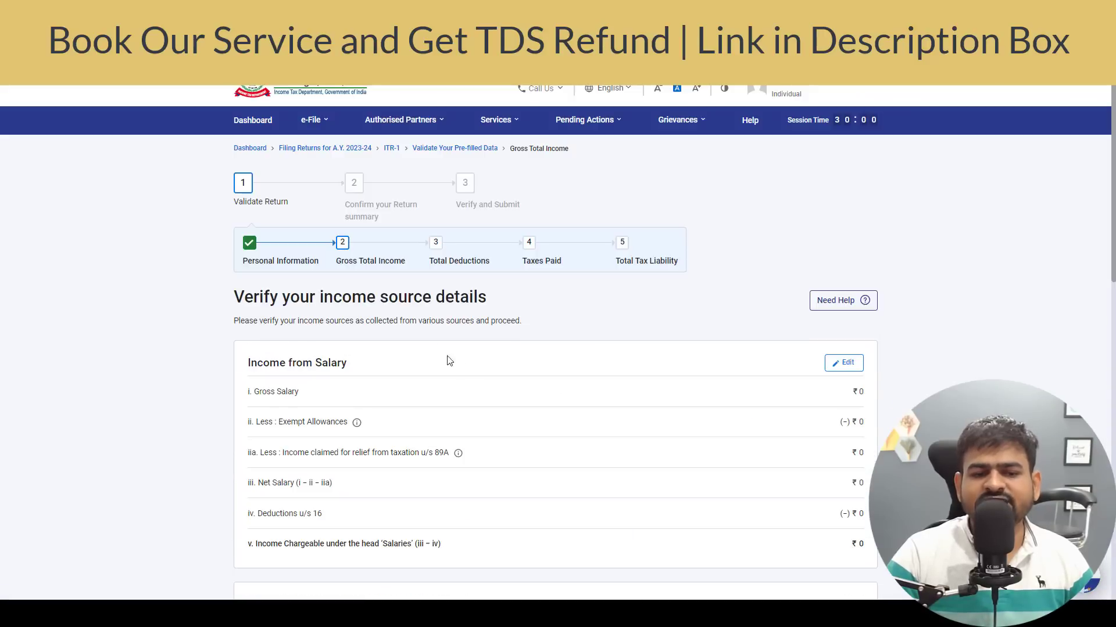
Step: Review the pre-filled income sources and start adding another income under Income from other sources
{"action": "scroll", "coordinate": [366, 387], "scroll_direction": "down", "scroll_amount": 5}
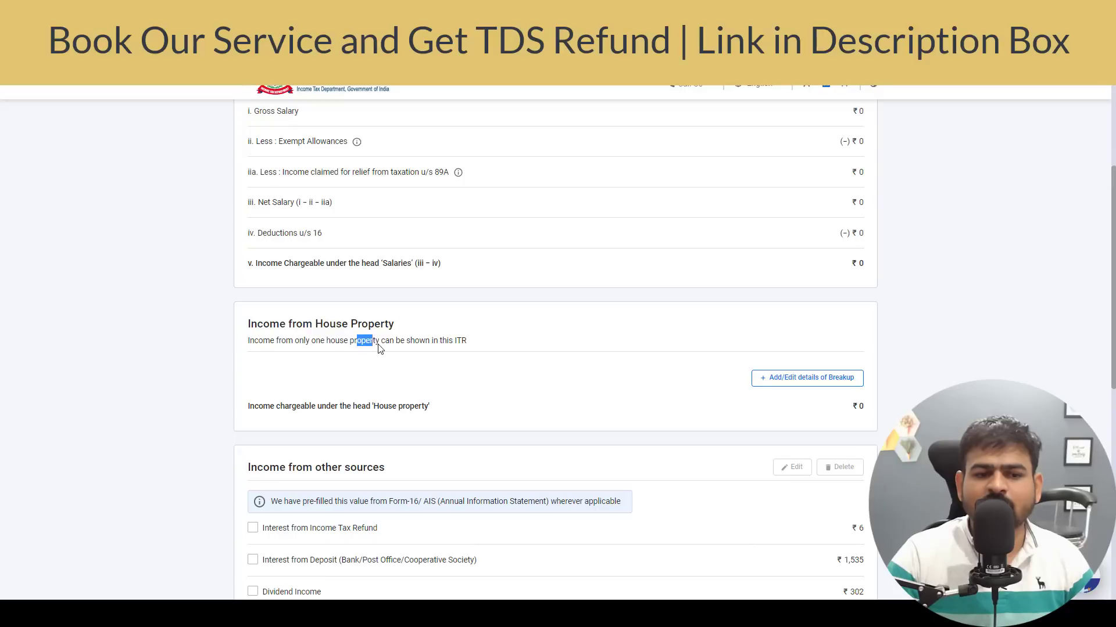
{"action": "scroll", "coordinate": [381, 369], "scroll_direction": "down", "scroll_amount": 4}
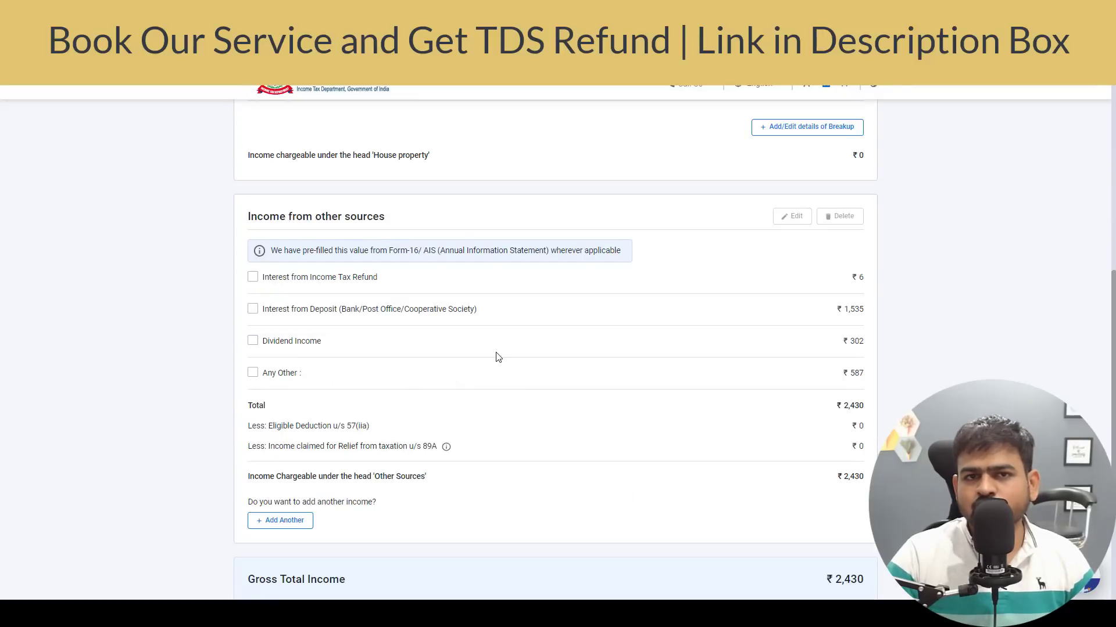
{"action": "scroll", "coordinate": [495, 360], "scroll_direction": "down", "scroll_amount": 2}
{"action": "scroll", "coordinate": [497, 361], "scroll_direction": "up", "scroll_amount": 2}
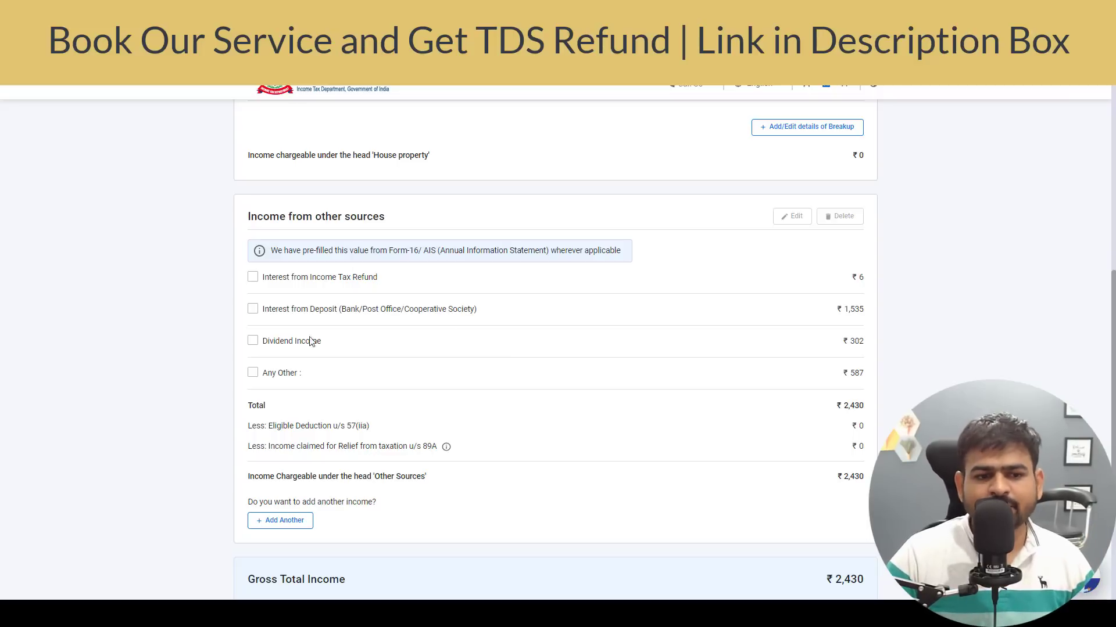
{"action": "left_click_drag", "start_coordinate": [477, 309], "coordinate": [388, 319]}
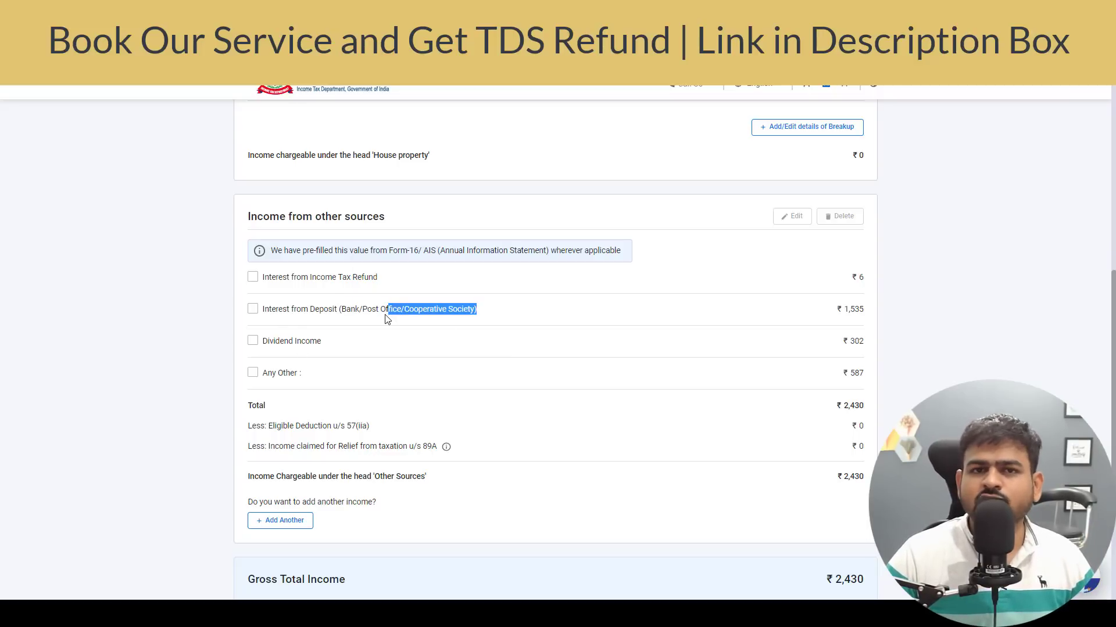
{"action": "left_click", "coordinate": [282, 522]}
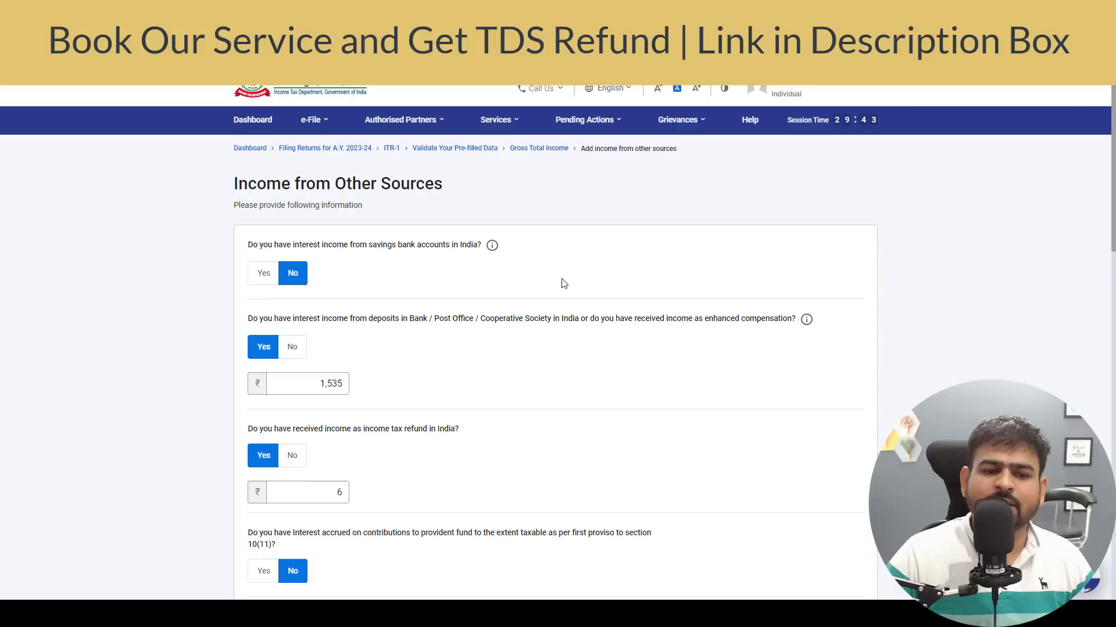
Step: Declare interest income from savings bank accounts in India and enter ₹15,000 as the amount
{"action": "left_click_drag", "start_coordinate": [349, 245], "coordinate": [359, 268]}
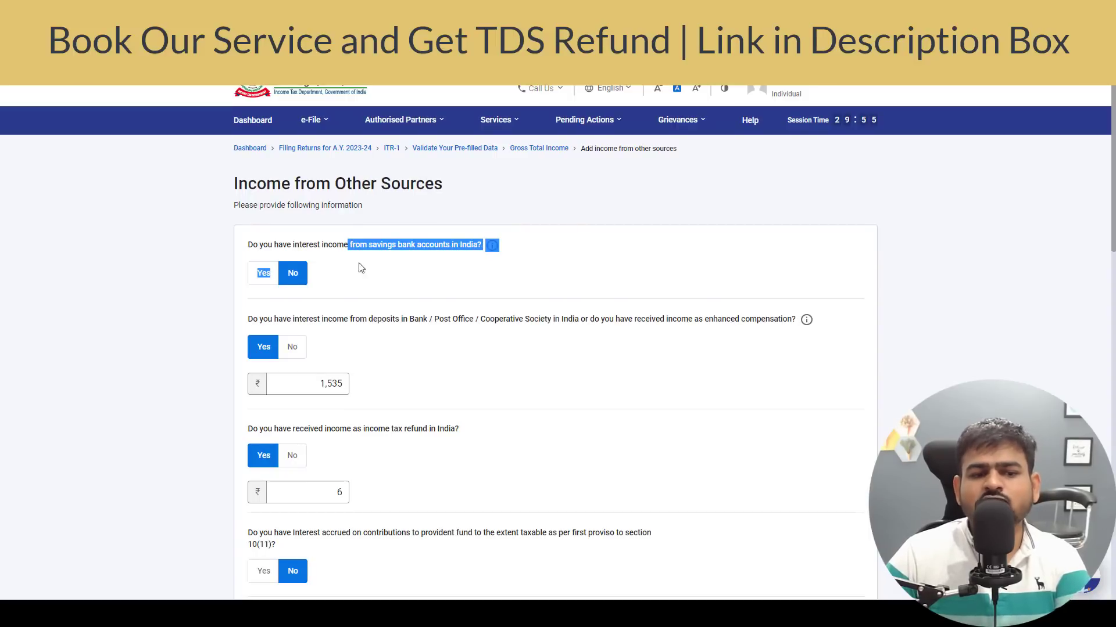
{"action": "left_click", "coordinate": [268, 278]}
{"action": "left_click", "coordinate": [322, 319]}
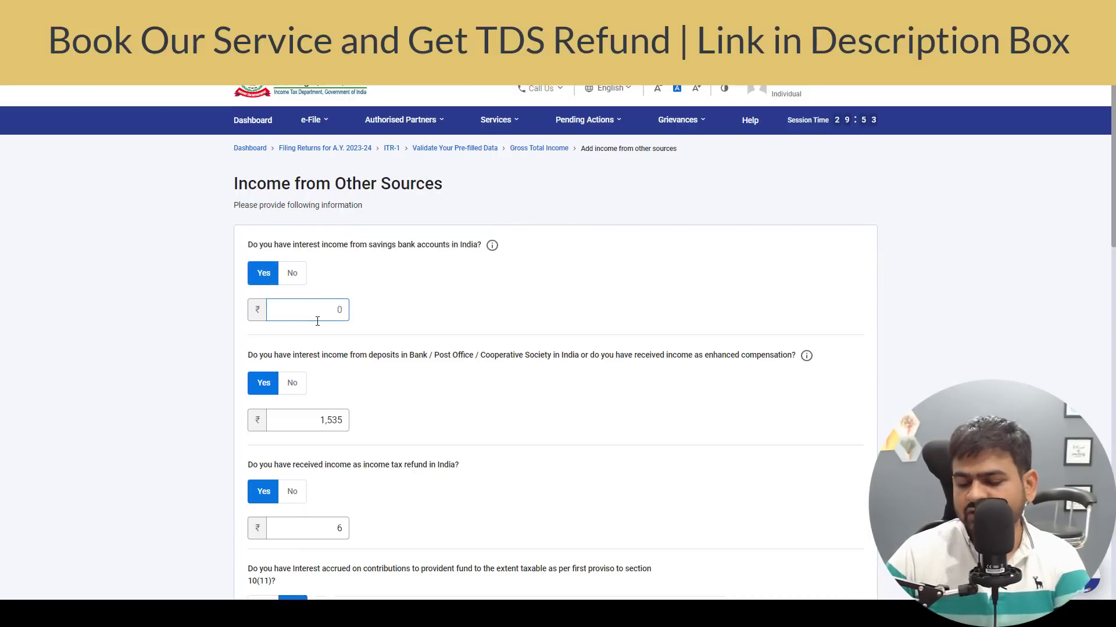
{"action": "type", "text": "15,00"}
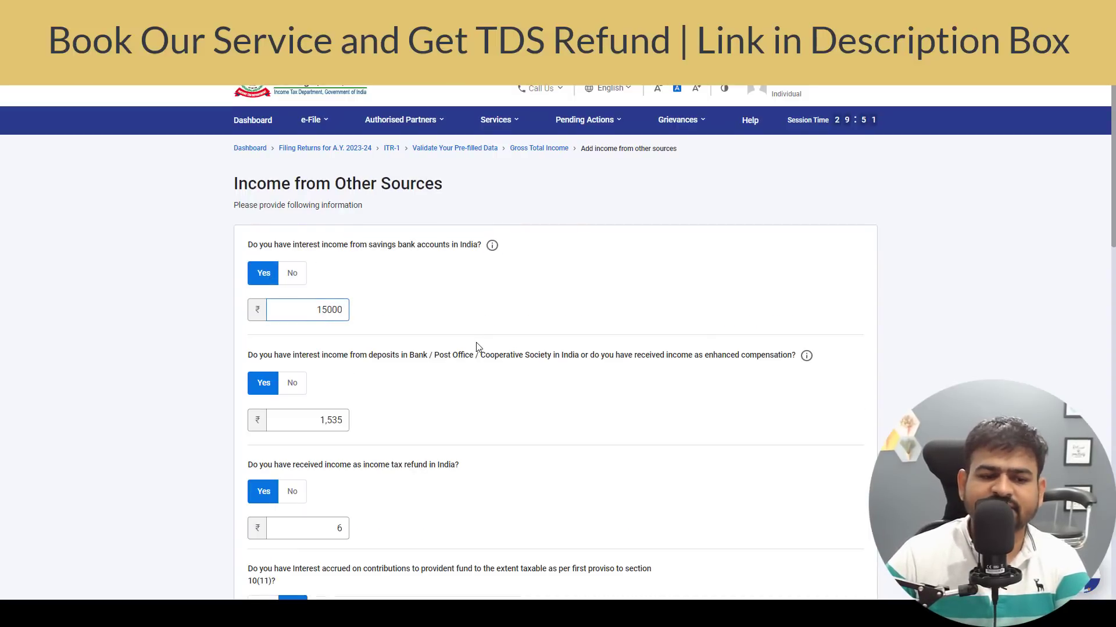
{"action": "type", "text": "0"}
{"action": "left_click", "coordinate": [476, 347]}
Step: Set the interest income from bank, post office or cooperative society deposits to ₹4,50,000 and submit the other sources form
{"action": "scroll", "coordinate": [477, 347], "scroll_direction": "down", "scroll_amount": 3}
{"action": "left_click_drag", "start_coordinate": [418, 225], "coordinate": [538, 202]}
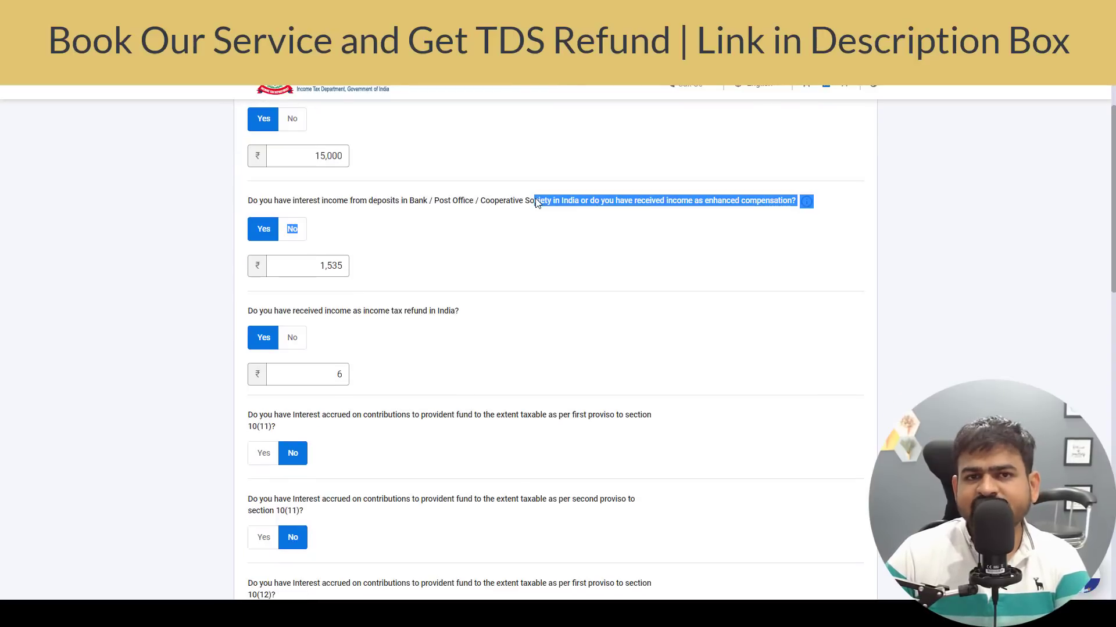
{"action": "left_click_drag", "start_coordinate": [309, 265], "coordinate": [393, 267]}
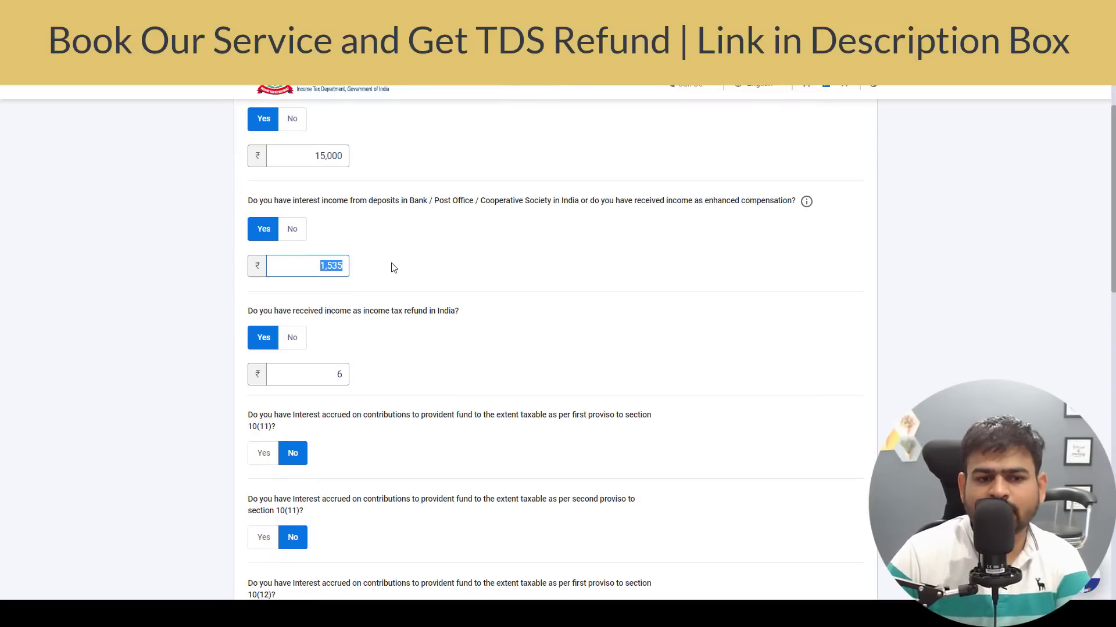
{"action": "type", "text": "450000"}
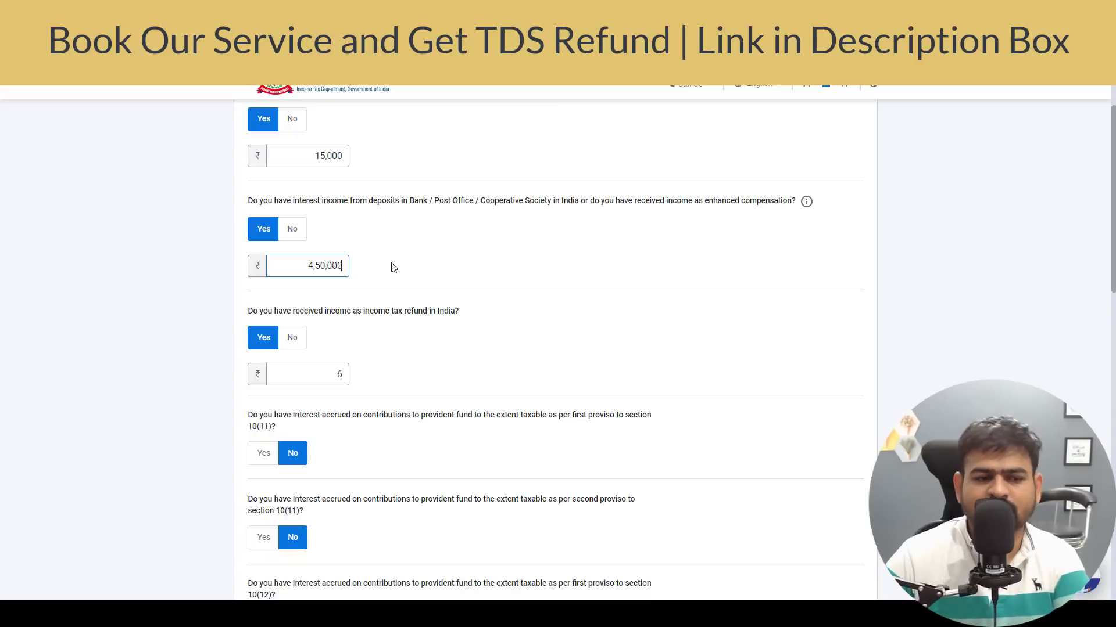
{"action": "scroll", "coordinate": [389, 442], "scroll_direction": "down", "scroll_amount": 14}
{"action": "scroll", "coordinate": [389, 441], "scroll_direction": "down", "scroll_amount": 2}
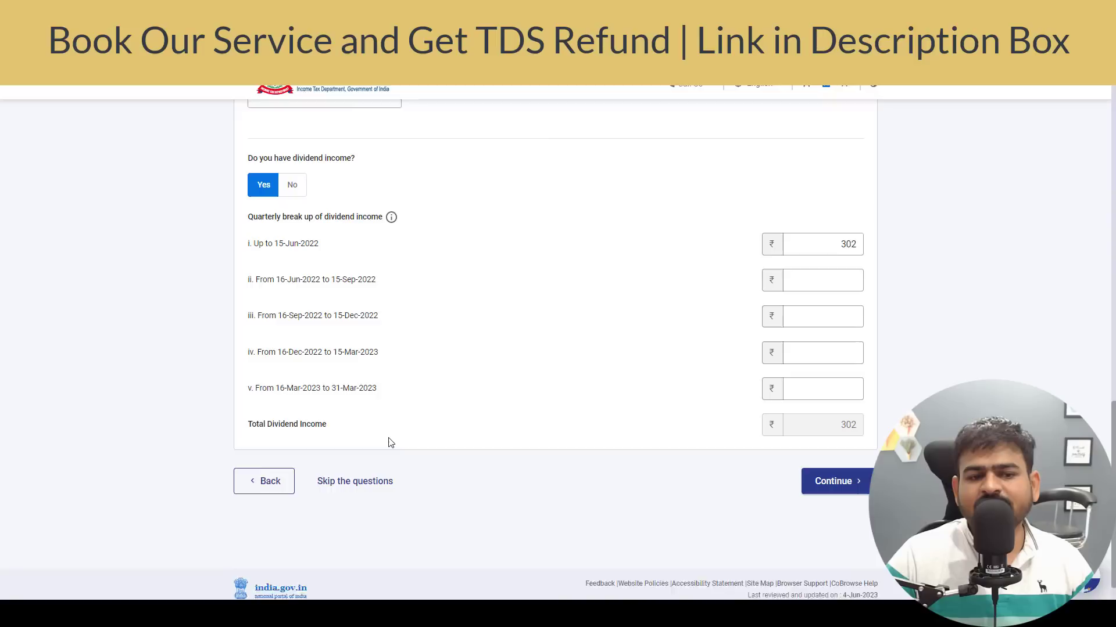
{"action": "left_click_drag", "start_coordinate": [283, 146], "coordinate": [343, 150]}
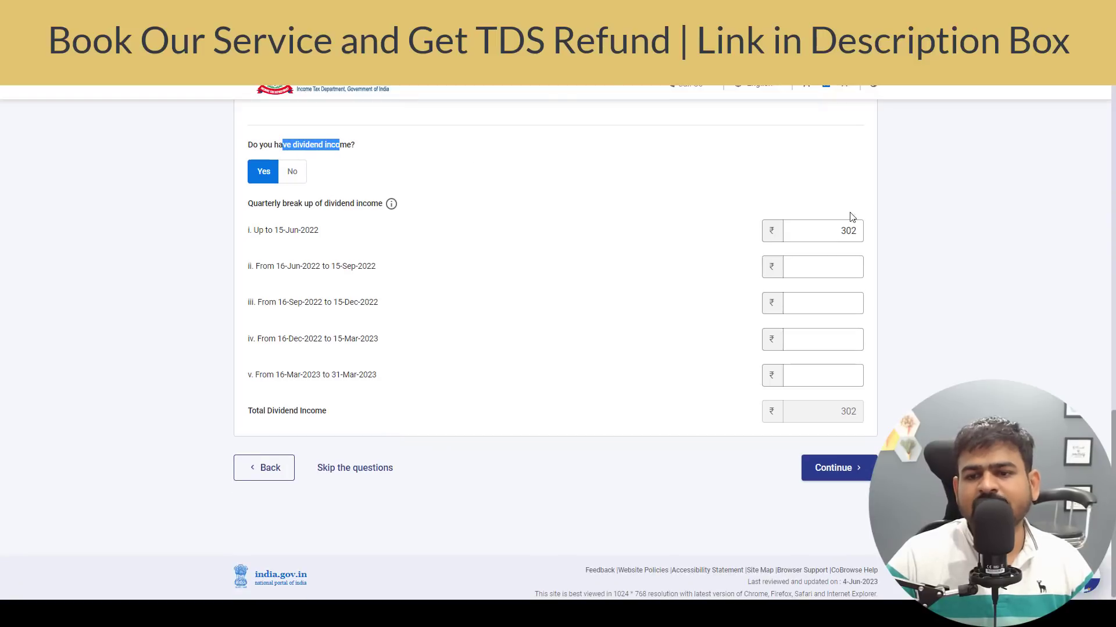
{"action": "left_click", "coordinate": [830, 472]}
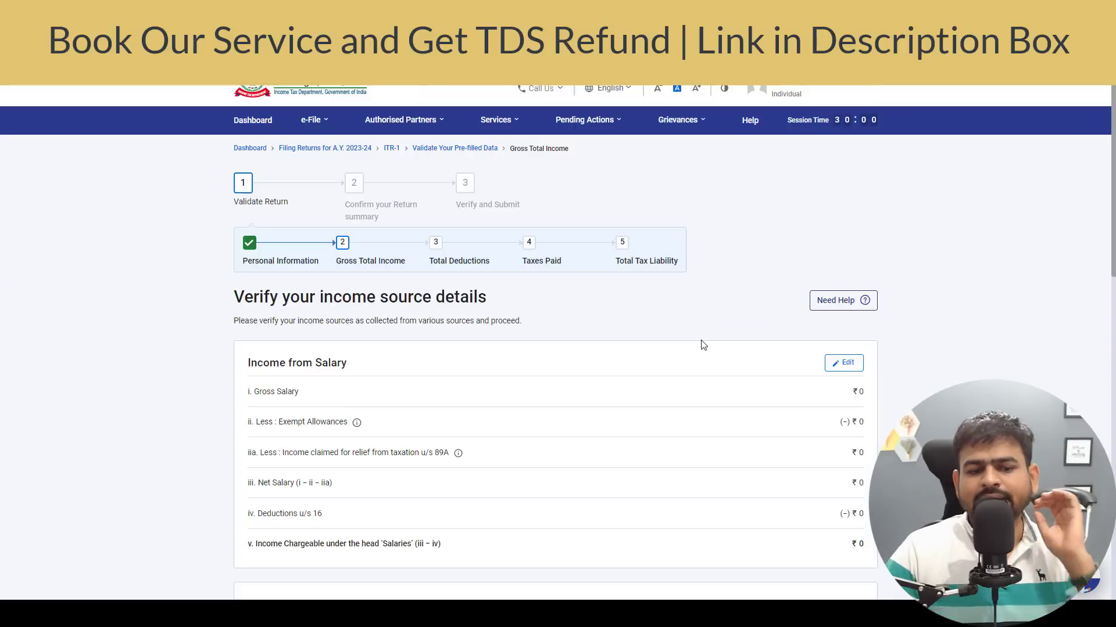
Step: Review the salary and other sources income details and confirm the Gross Total Income section
{"action": "scroll", "coordinate": [702, 346], "scroll_direction": "down", "scroll_amount": 15}
{"action": "scroll", "coordinate": [703, 347], "scroll_direction": "up", "scroll_amount": 4}
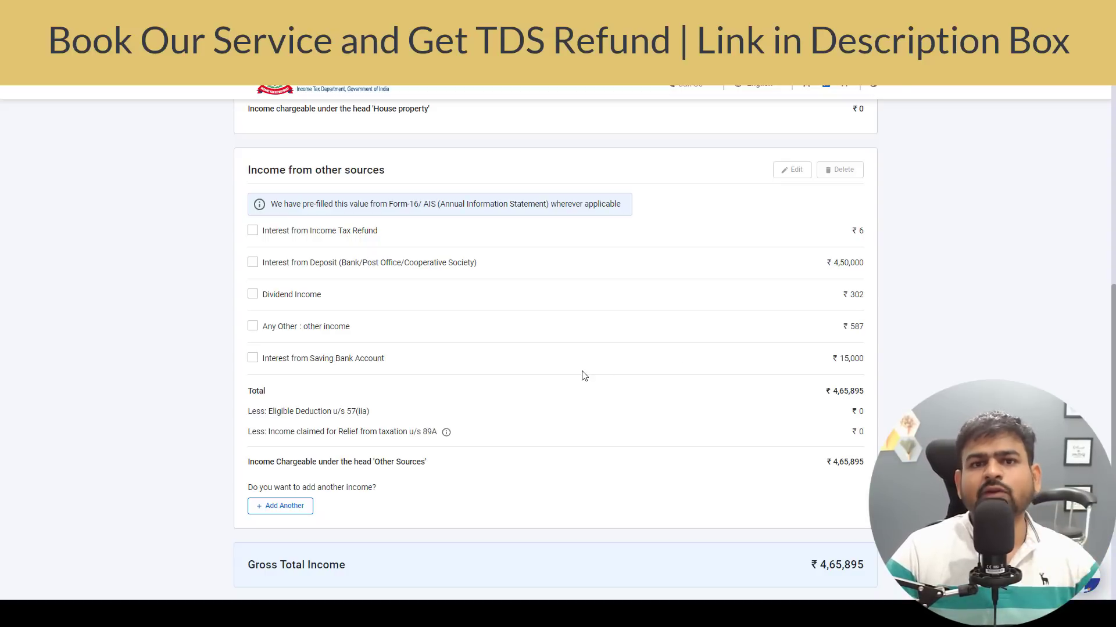
{"action": "scroll", "coordinate": [583, 371], "scroll_direction": "up", "scroll_amount": 6}
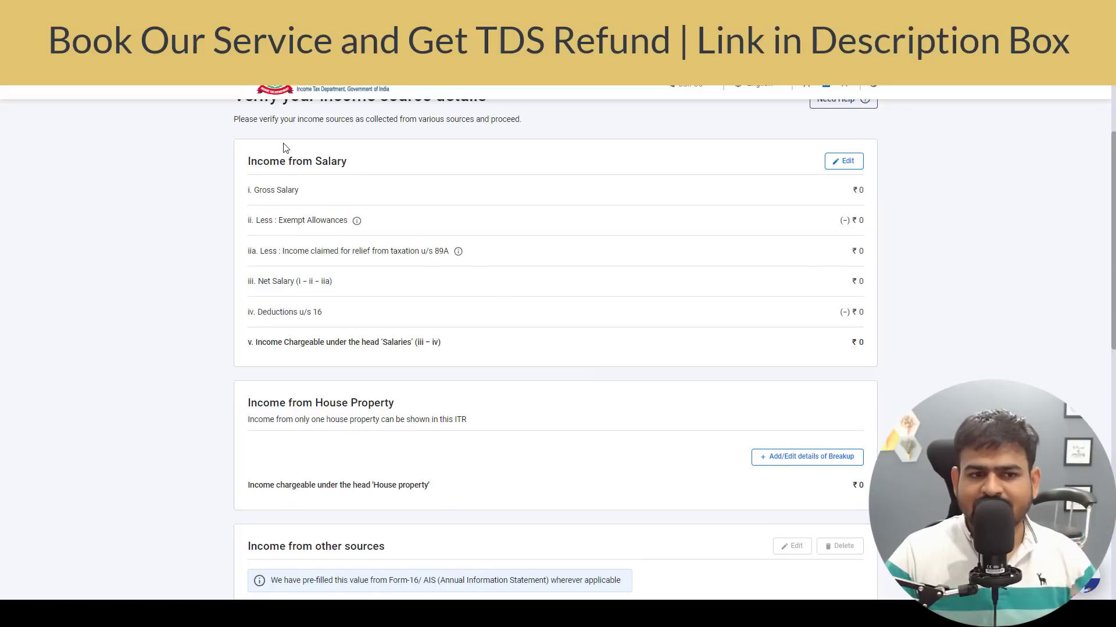
{"action": "left_click_drag", "start_coordinate": [271, 164], "coordinate": [346, 186]}
{"action": "scroll", "coordinate": [434, 289], "scroll_direction": "down", "scroll_amount": 6}
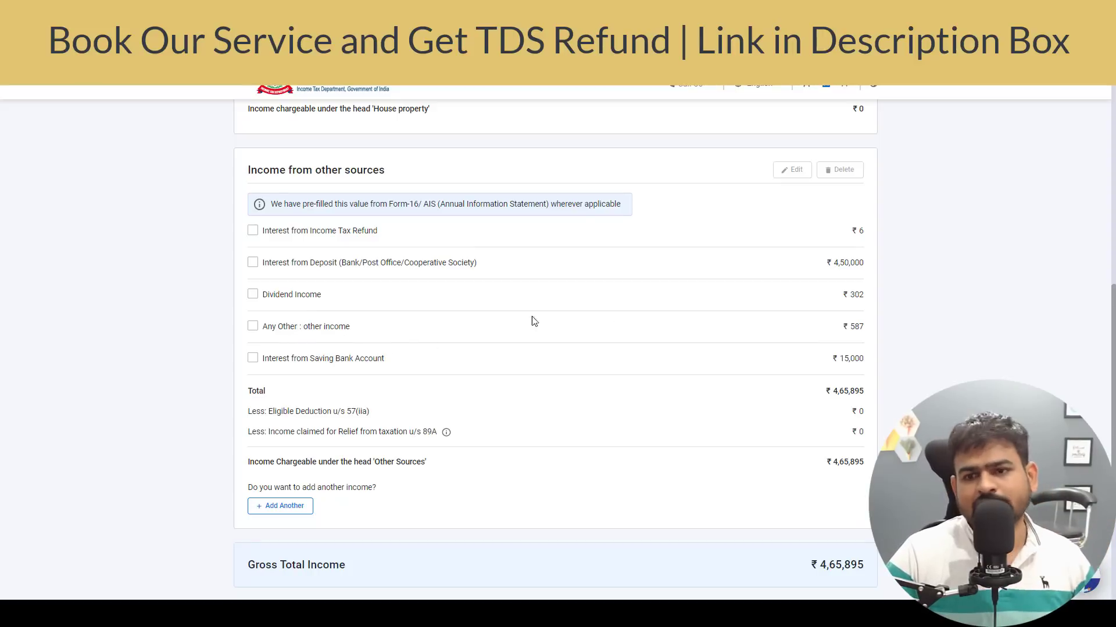
{"action": "scroll", "coordinate": [530, 319], "scroll_direction": "down", "scroll_amount": 4}
{"action": "left_click", "coordinate": [845, 488]}
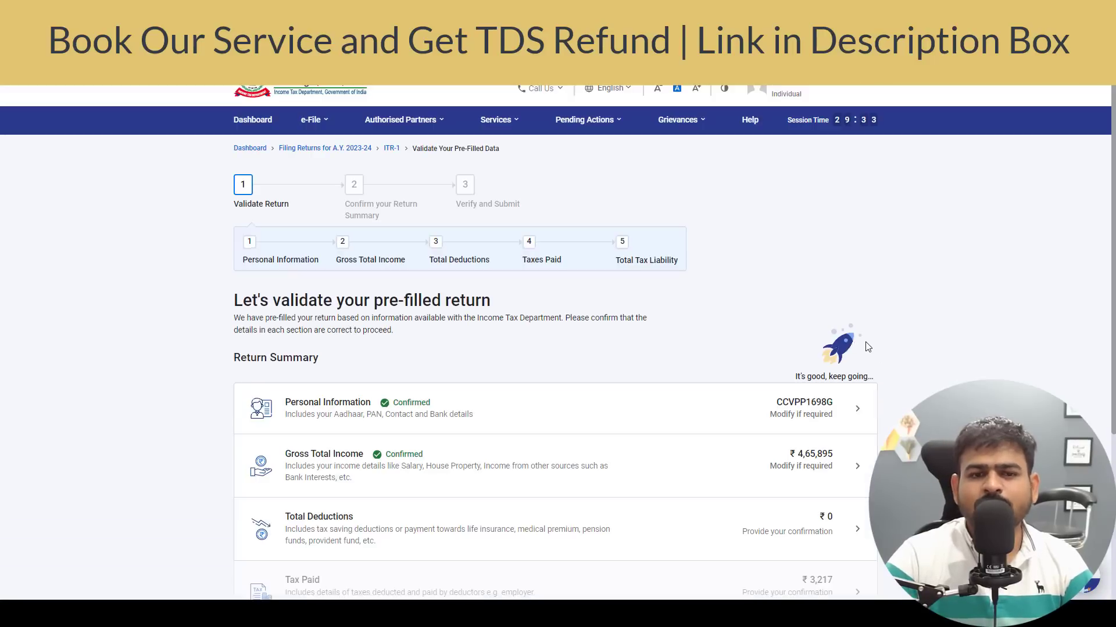
Step: Open the Total Deductions section, answer Yes to the Section 80C deduction and set the claimed amount to ₹1,50,000
{"action": "scroll", "coordinate": [817, 349], "scroll_direction": "down", "scroll_amount": 4}
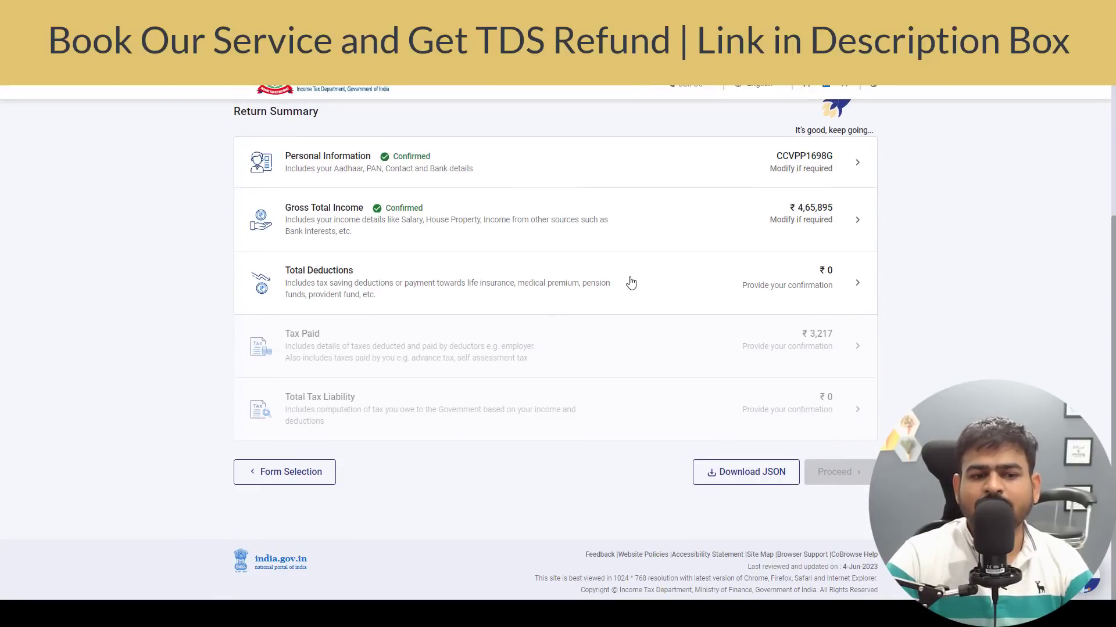
{"action": "left_click", "coordinate": [631, 283]}
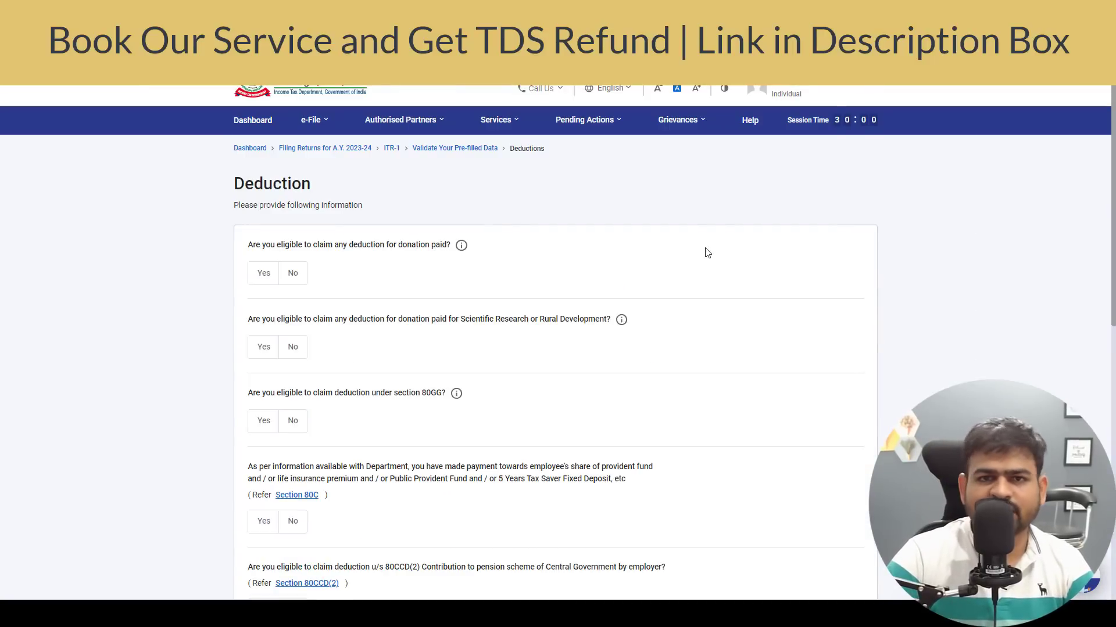
{"action": "scroll", "coordinate": [256, 250], "scroll_direction": "down", "scroll_amount": 5}
{"action": "left_click", "coordinate": [263, 242]}
{"action": "left_click", "coordinate": [334, 296]}
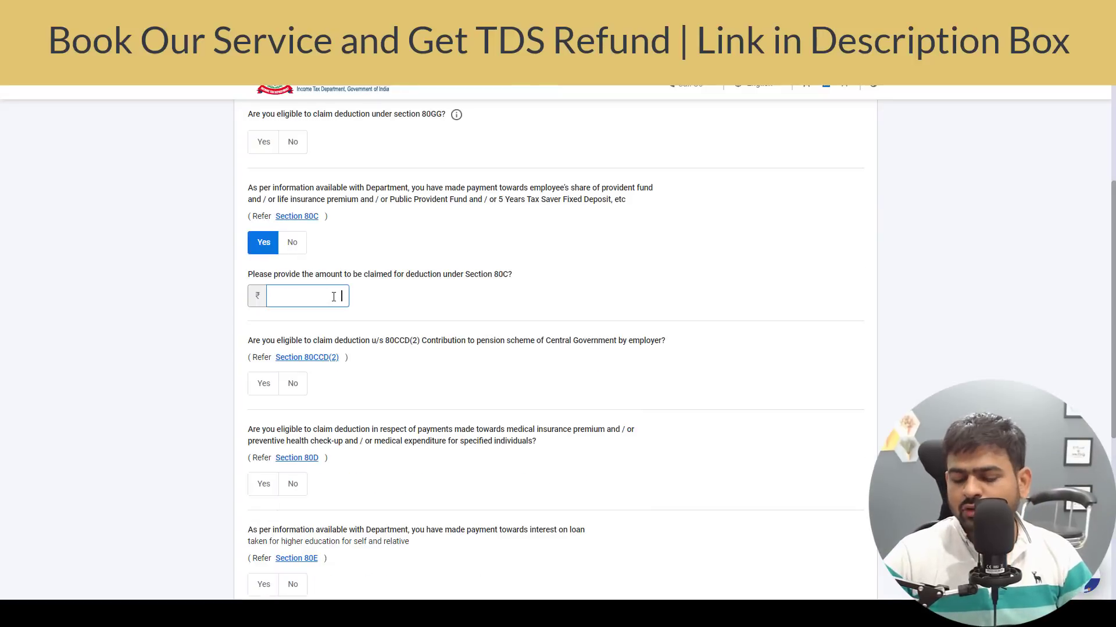
{"action": "type", "text": "150000"}
{"action": "left_click", "coordinate": [477, 306]}
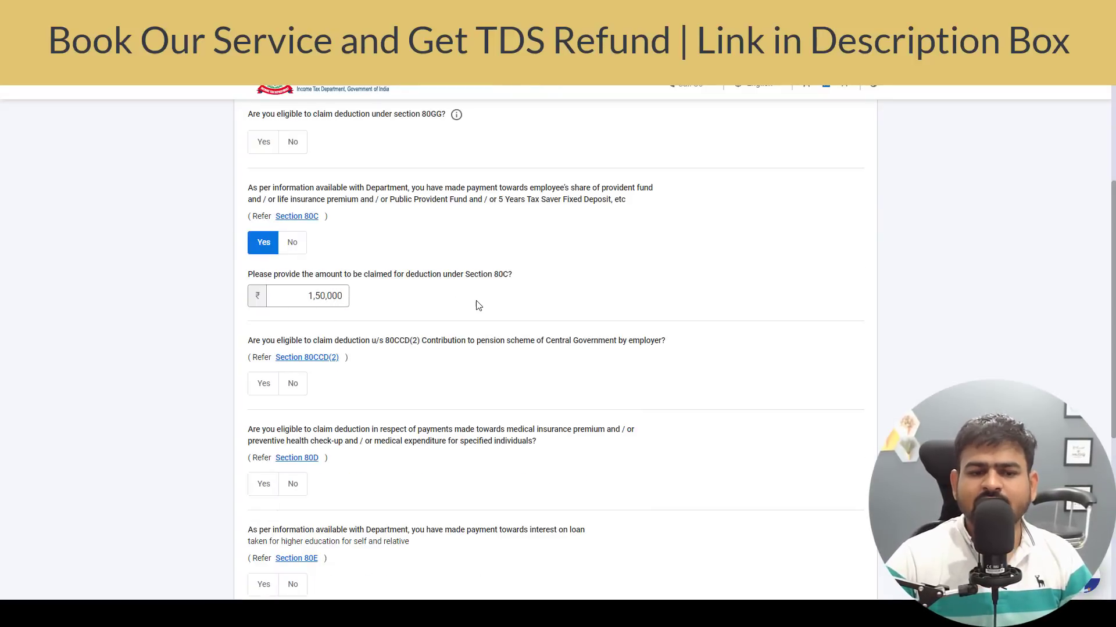
Step: Continue past the remaining deduction questions, verify the 80C entry and confirm the Total Deductions section
{"action": "scroll", "coordinate": [477, 307], "scroll_direction": "down", "scroll_amount": 6}
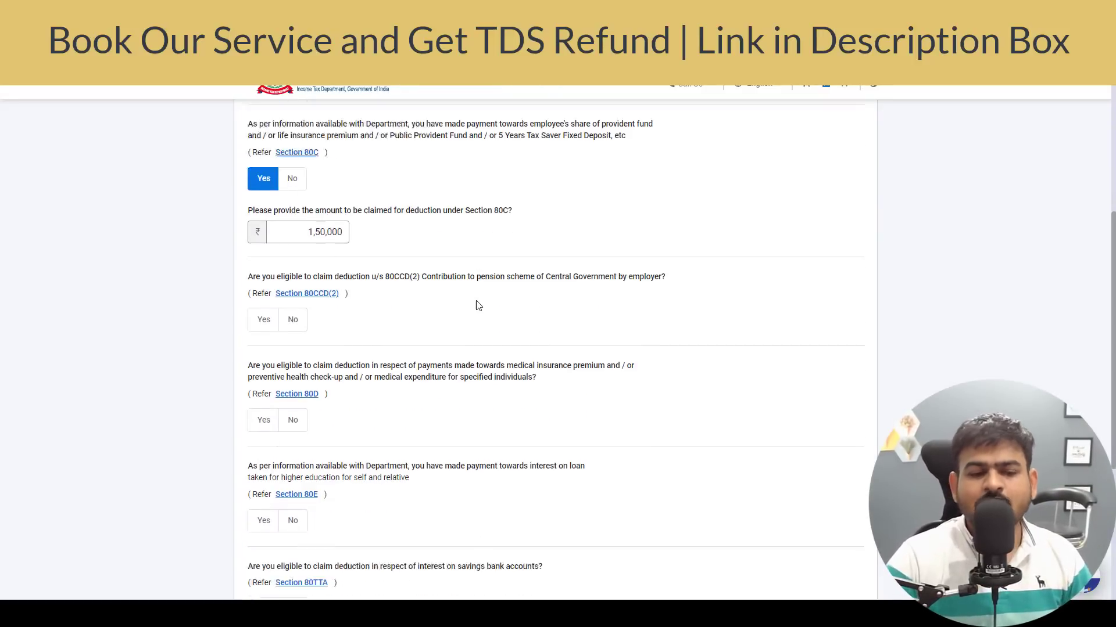
{"action": "left_click", "coordinate": [872, 454]}
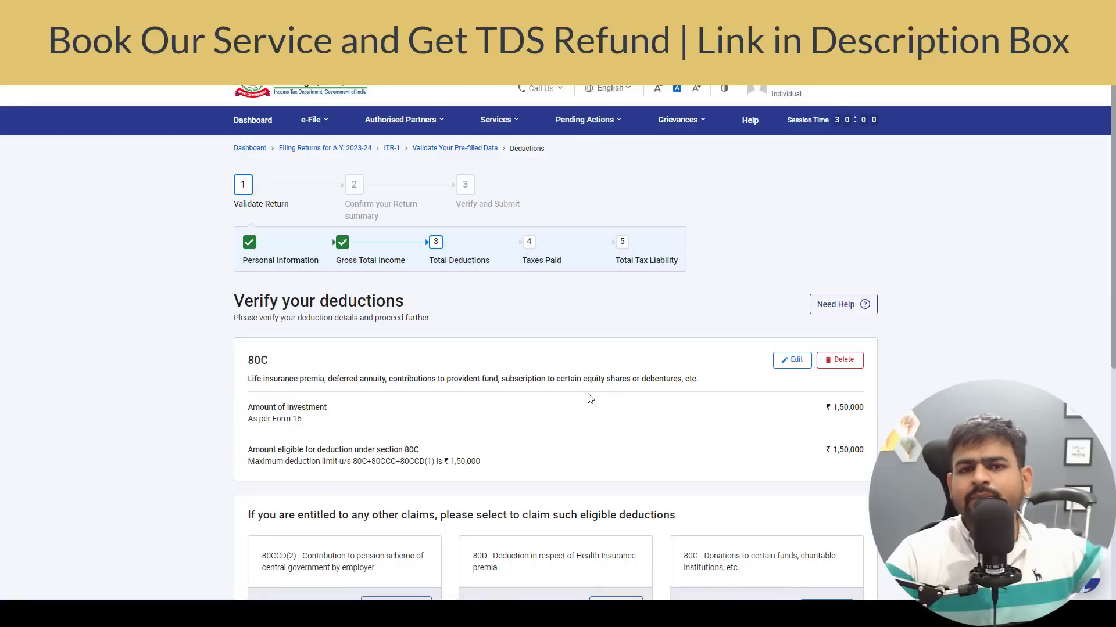
{"action": "scroll", "coordinate": [597, 376], "scroll_direction": "down", "scroll_amount": 7}
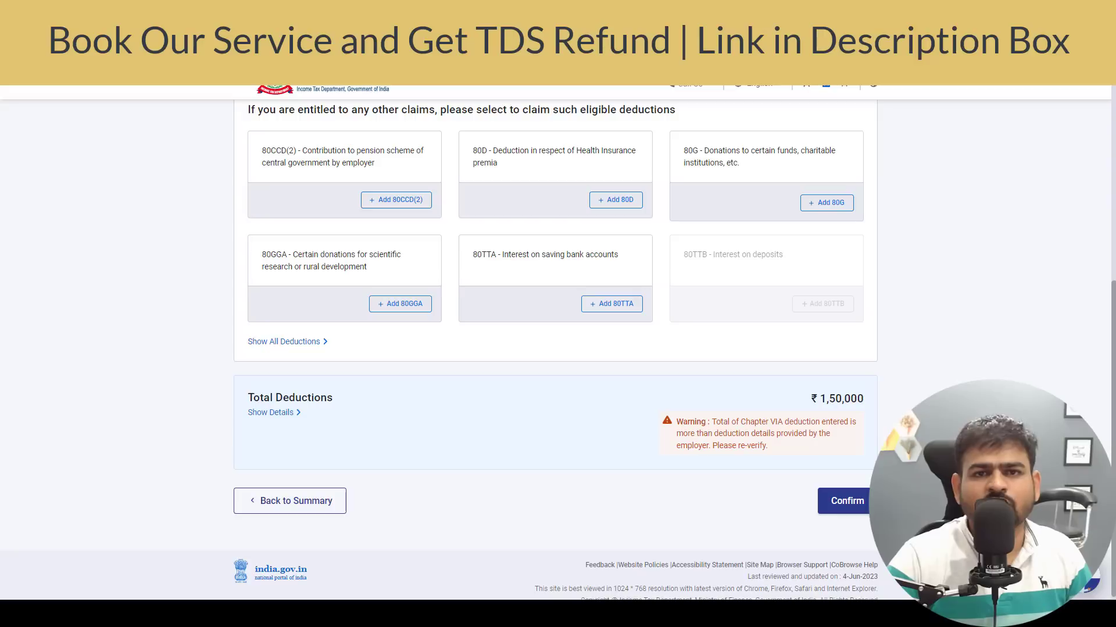
{"action": "left_click", "coordinate": [853, 510]}
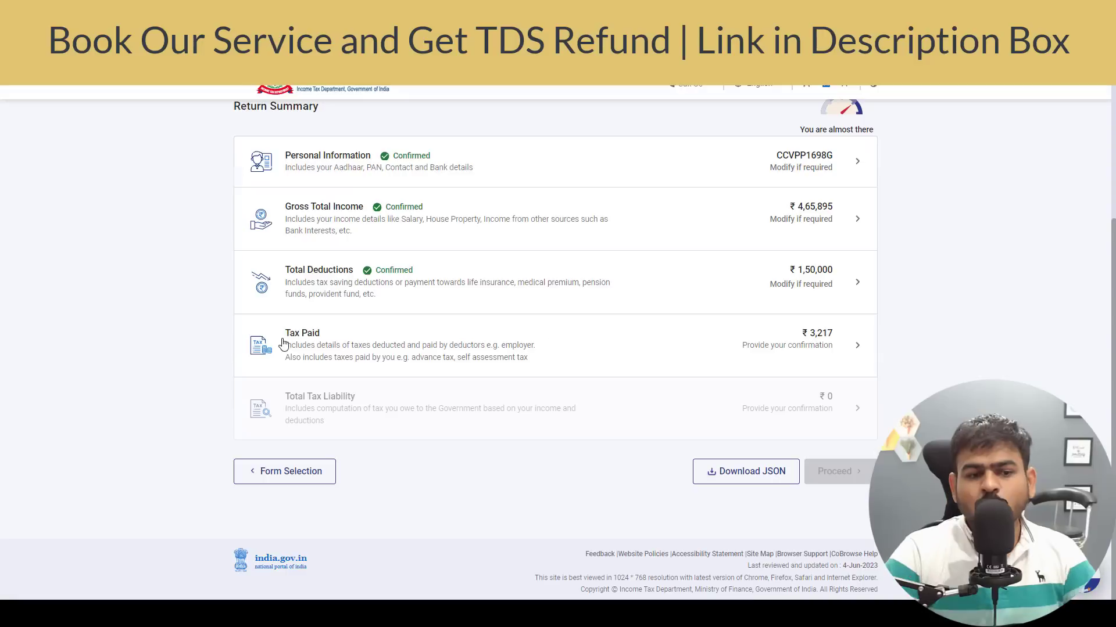
Step: Review the deductor details for TDS from Income Other than Salary in the Tax Paid section and confirm the section
{"action": "left_click", "coordinate": [571, 371]}
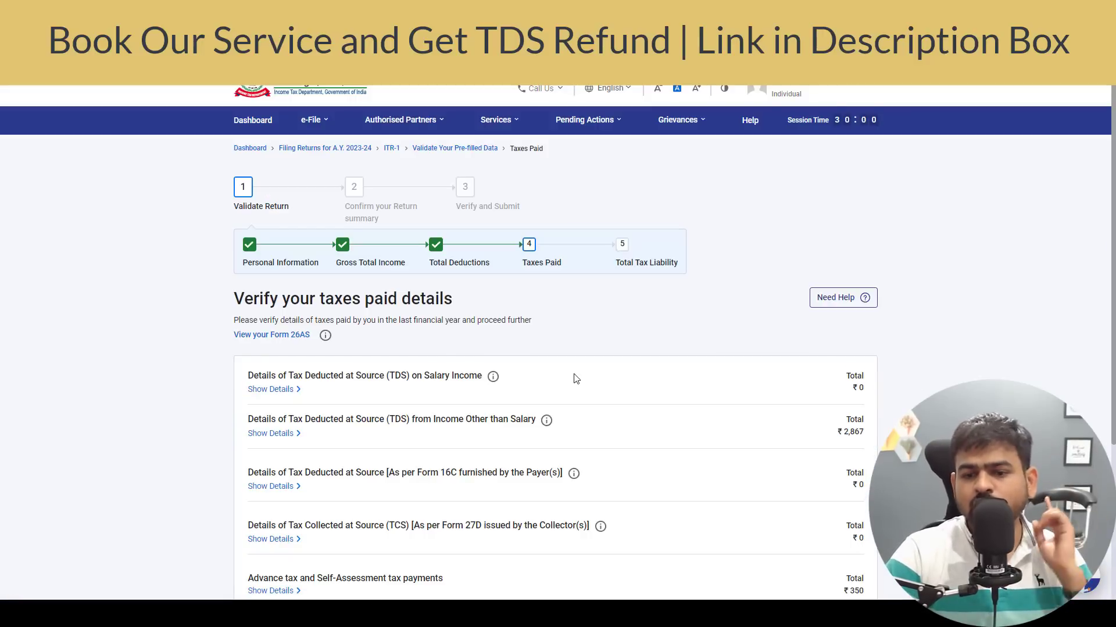
{"action": "scroll", "coordinate": [583, 375], "scroll_direction": "down", "scroll_amount": 3}
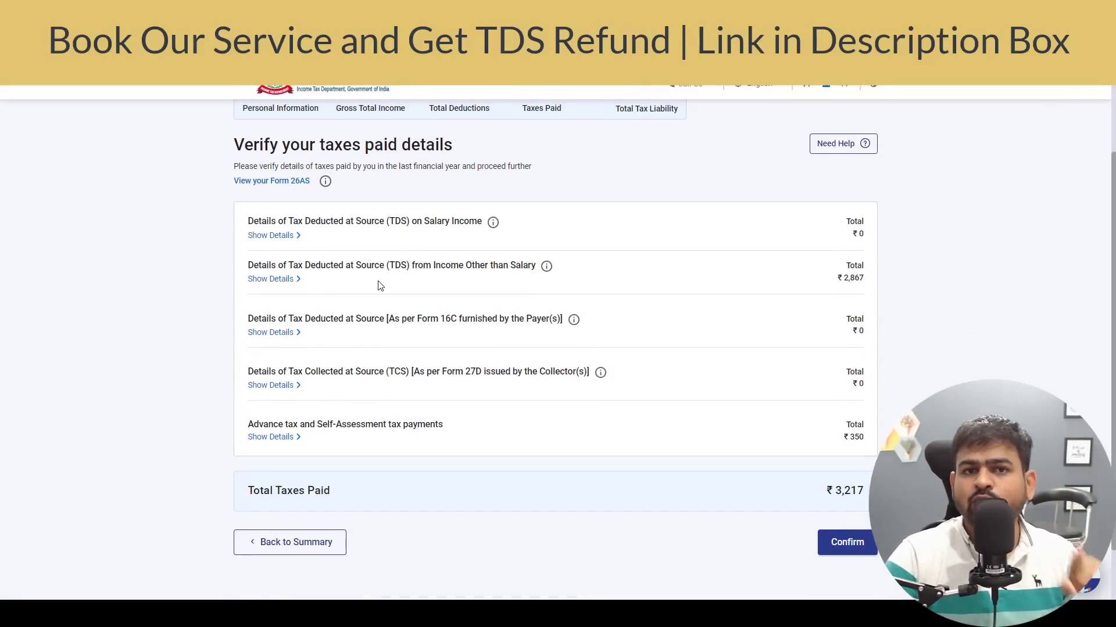
{"action": "left_click", "coordinate": [290, 281]}
{"action": "left_click_drag", "start_coordinate": [290, 282], "coordinate": [449, 283]}
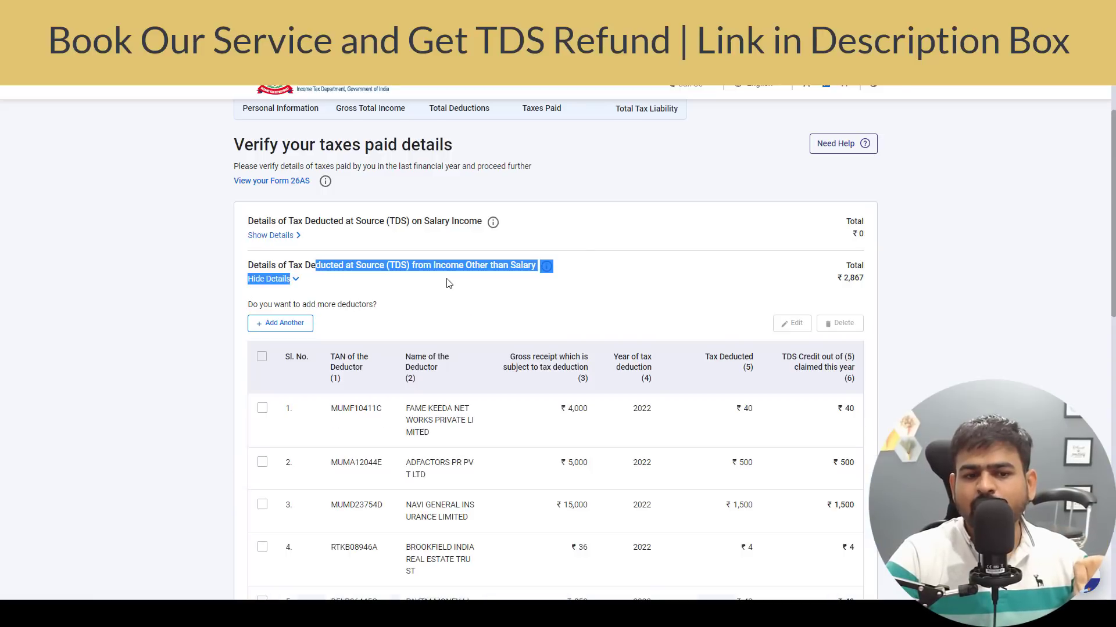
{"action": "triple_click", "coordinate": [857, 279]}
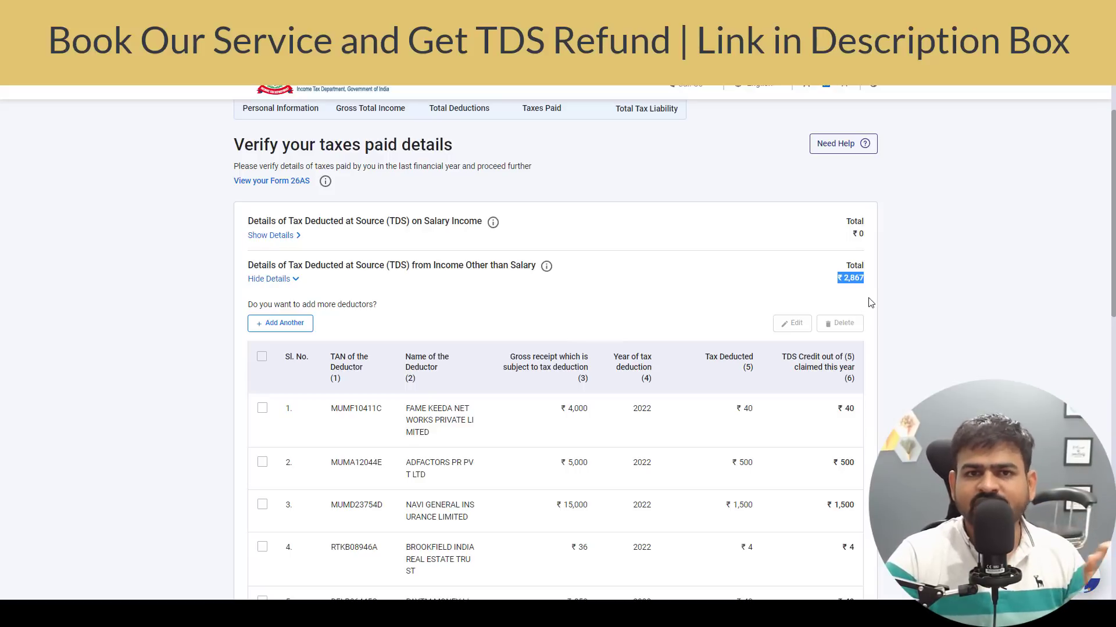
{"action": "left_click", "coordinate": [262, 463]}
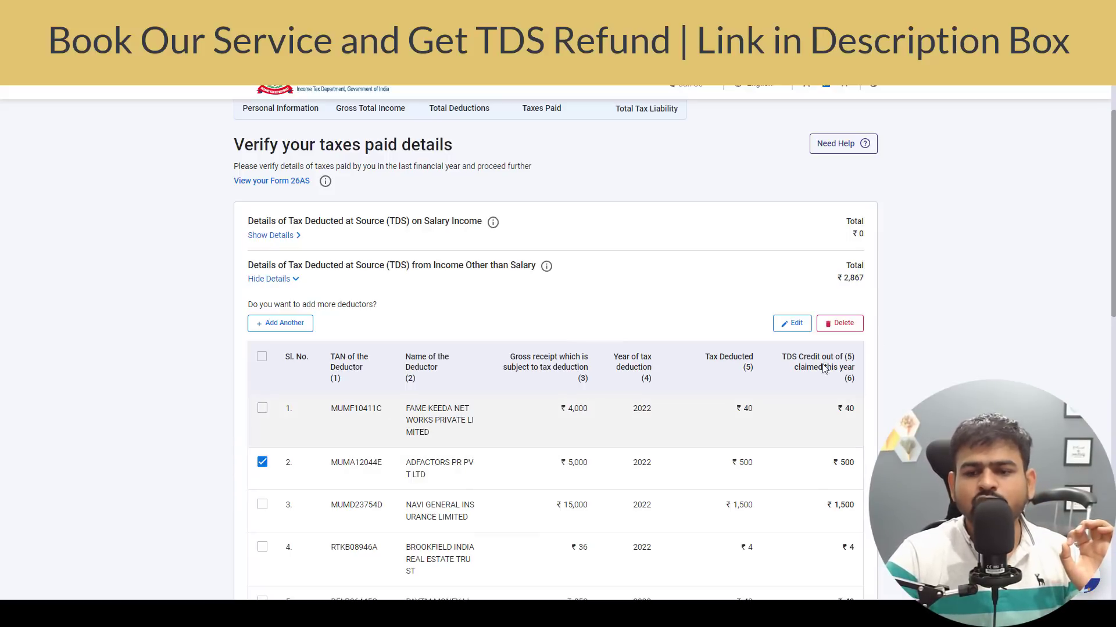
{"action": "left_click", "coordinate": [262, 463]}
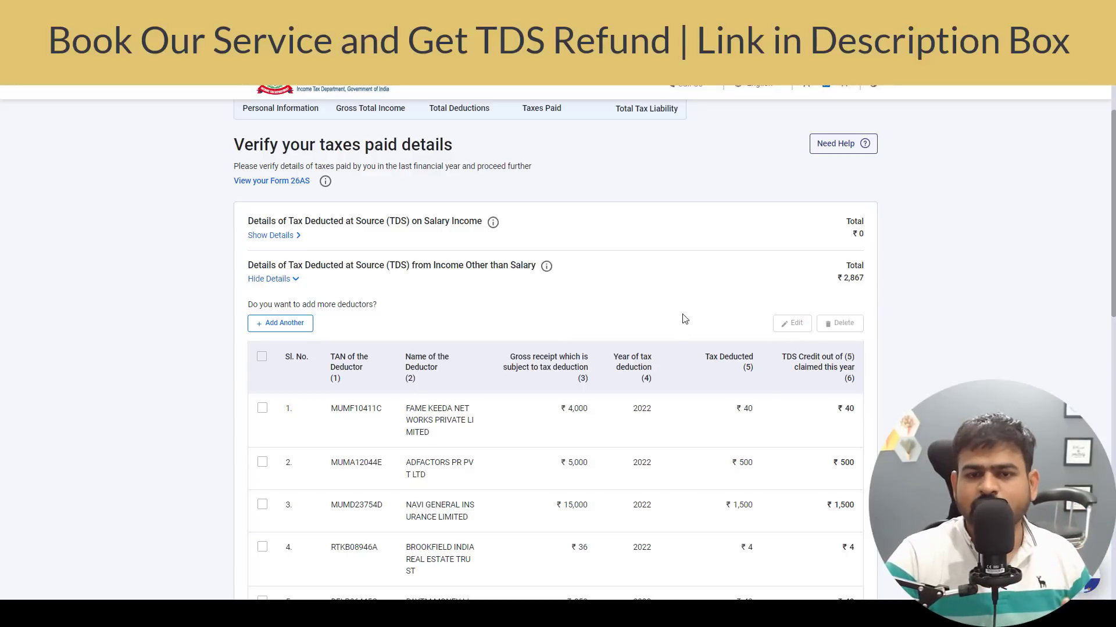
{"action": "scroll", "coordinate": [683, 317], "scroll_direction": "down", "scroll_amount": 10}
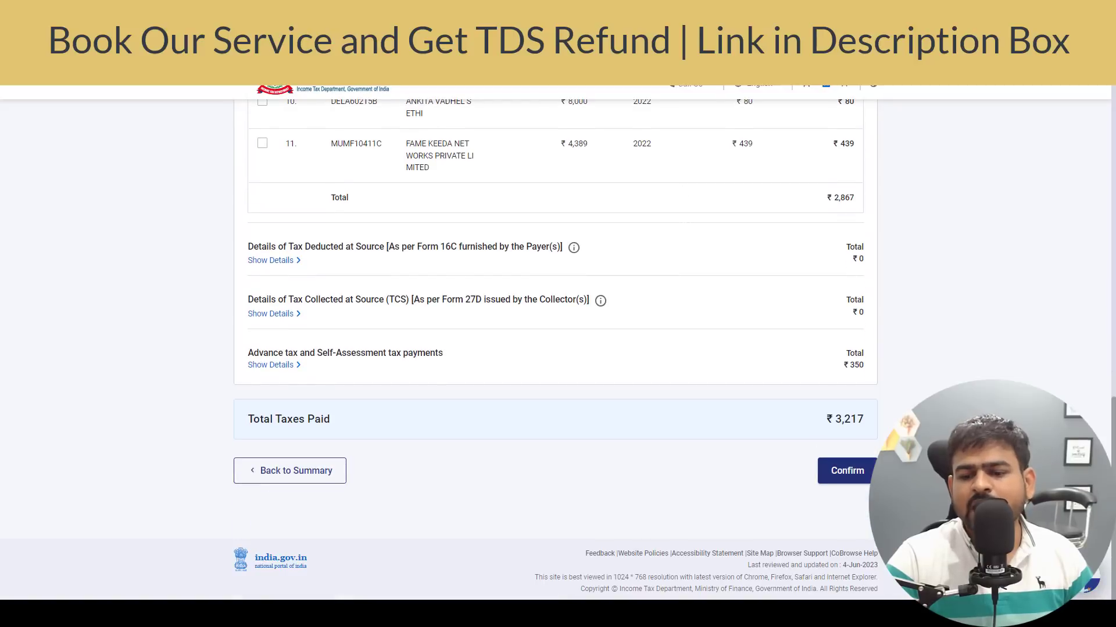
{"action": "left_click", "coordinate": [847, 470]}
Step: Review the computation of income and tax in the Total Tax Liability section and confirm it
{"action": "scroll", "coordinate": [391, 411], "scroll_direction": "down", "scroll_amount": 5}
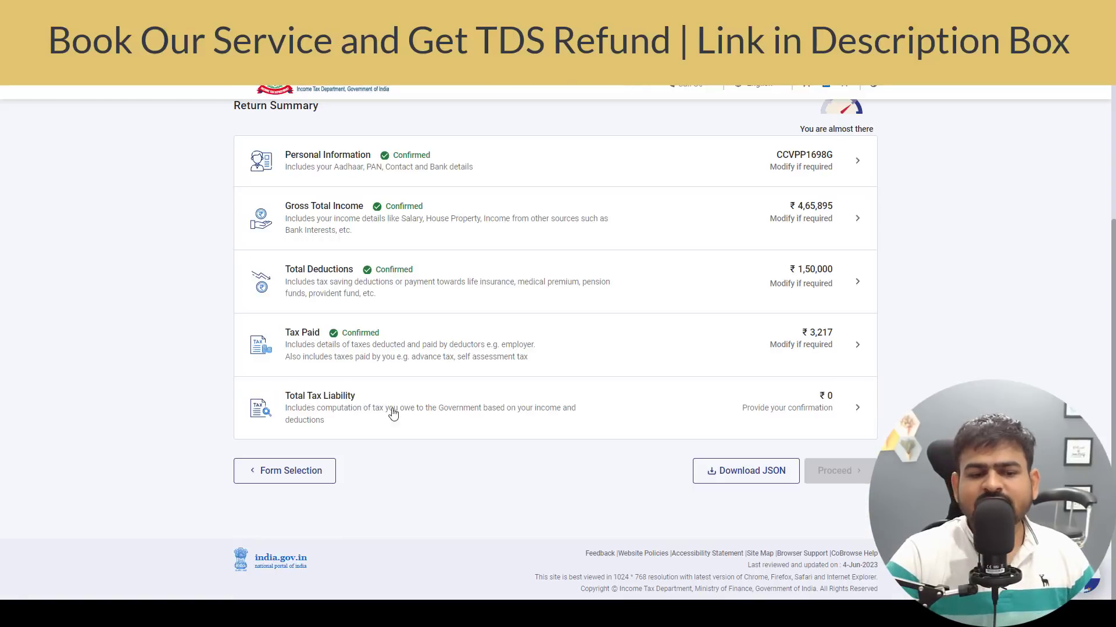
{"action": "left_click", "coordinate": [476, 428]}
{"action": "scroll", "coordinate": [765, 374], "scroll_direction": "down", "scroll_amount": 3}
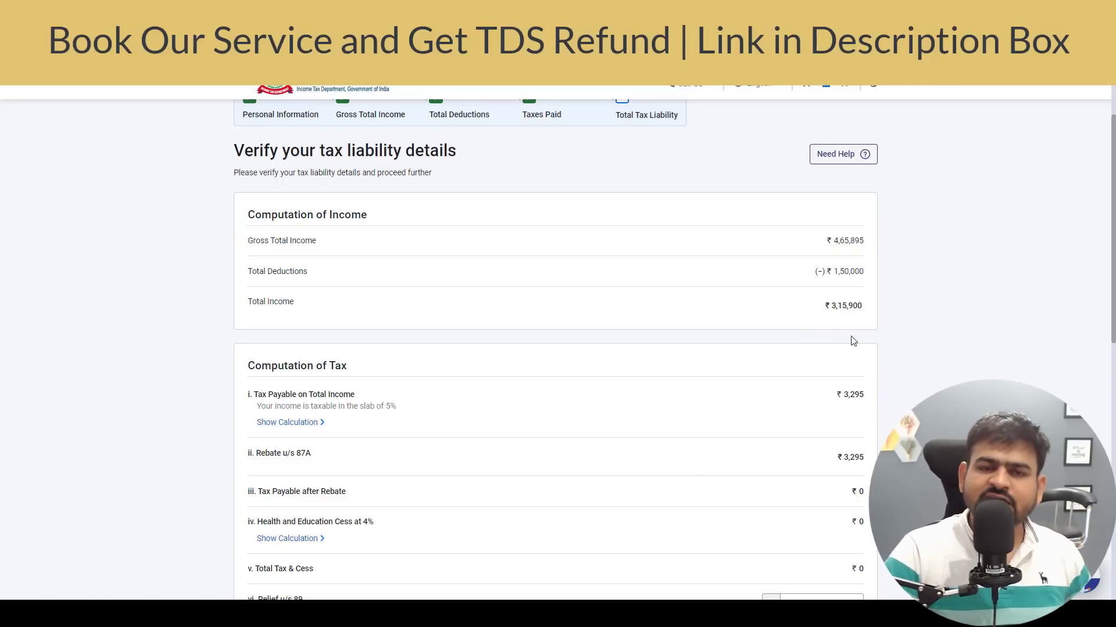
{"action": "scroll", "coordinate": [848, 340], "scroll_direction": "down", "scroll_amount": 2}
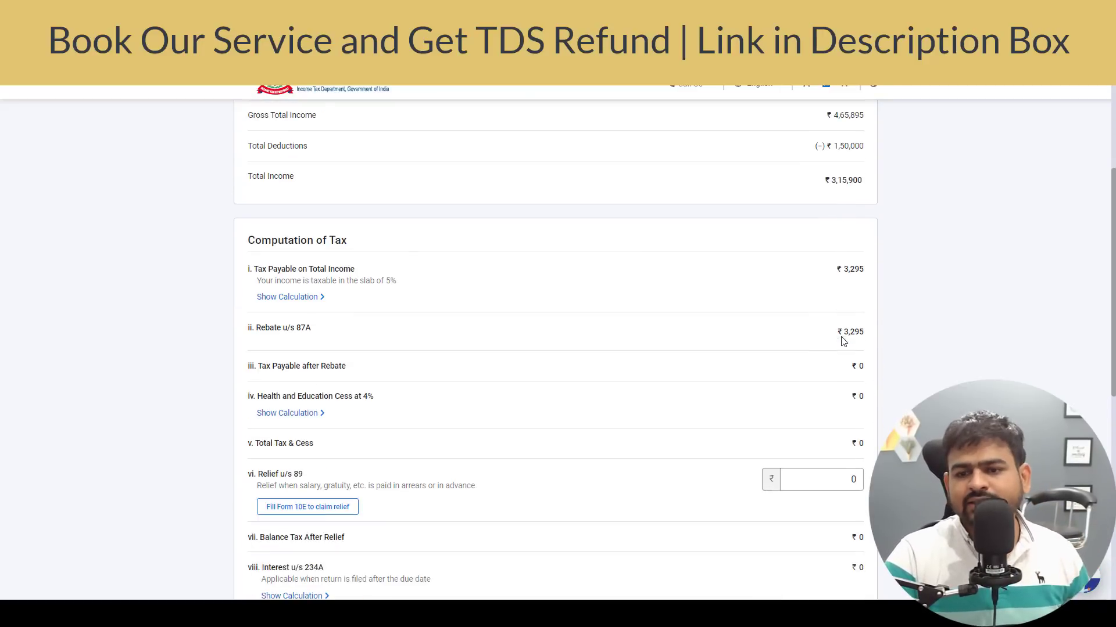
{"action": "scroll", "coordinate": [860, 319], "scroll_direction": "down", "scroll_amount": 8}
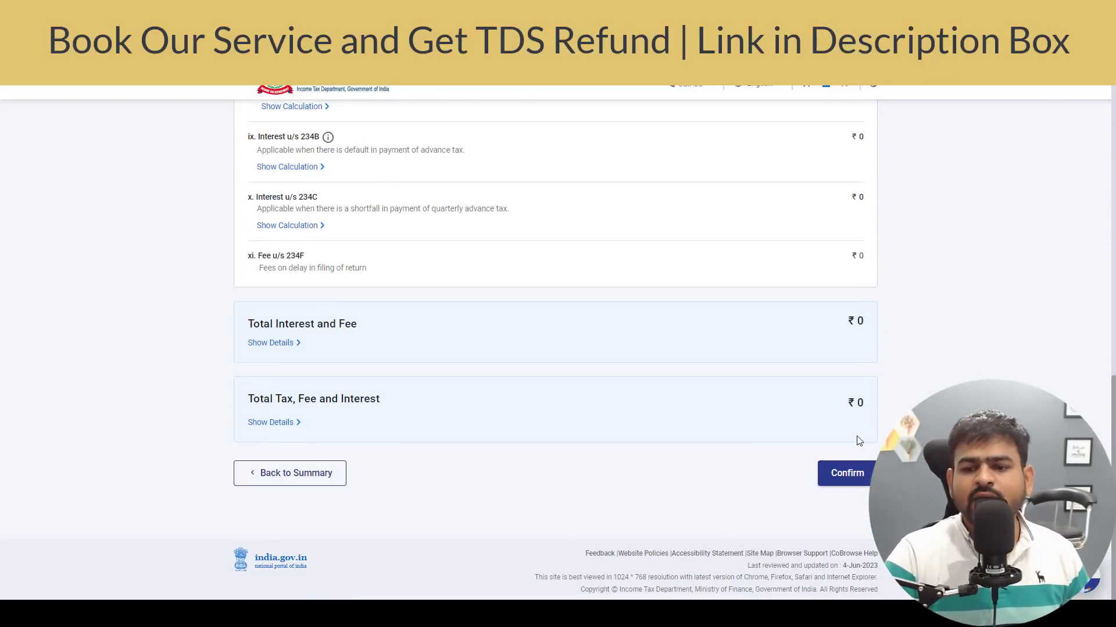
{"action": "left_click", "coordinate": [850, 472]}
Step: Proceed to the tax summary, check the eligible refund amount and continue to the return preview
{"action": "scroll", "coordinate": [730, 372], "scroll_direction": "down", "scroll_amount": 1}
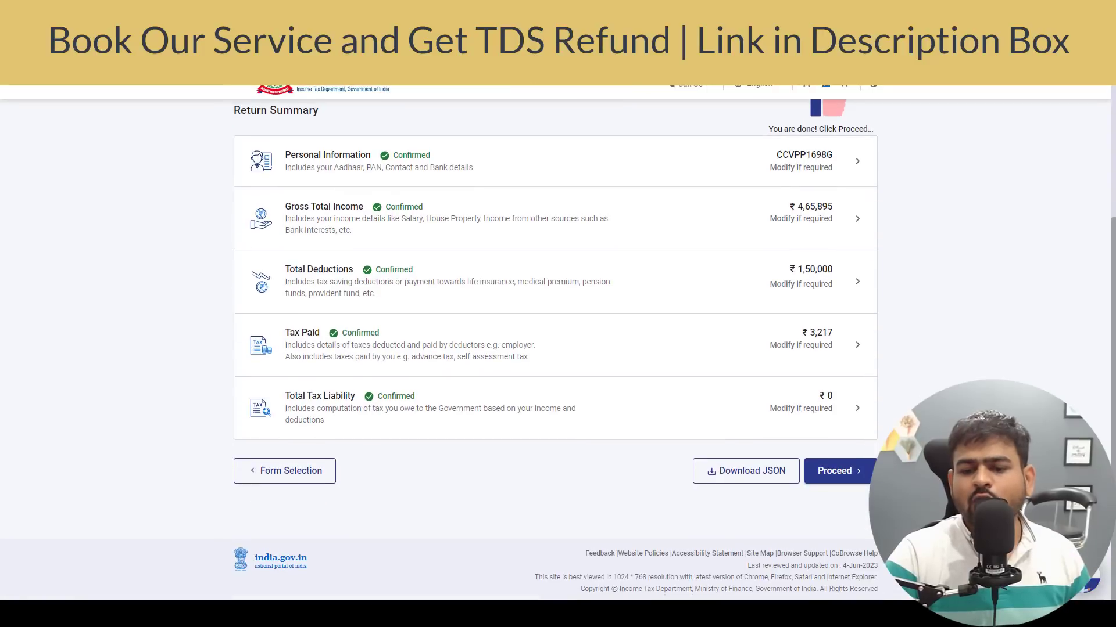
{"action": "left_click", "coordinate": [834, 469]}
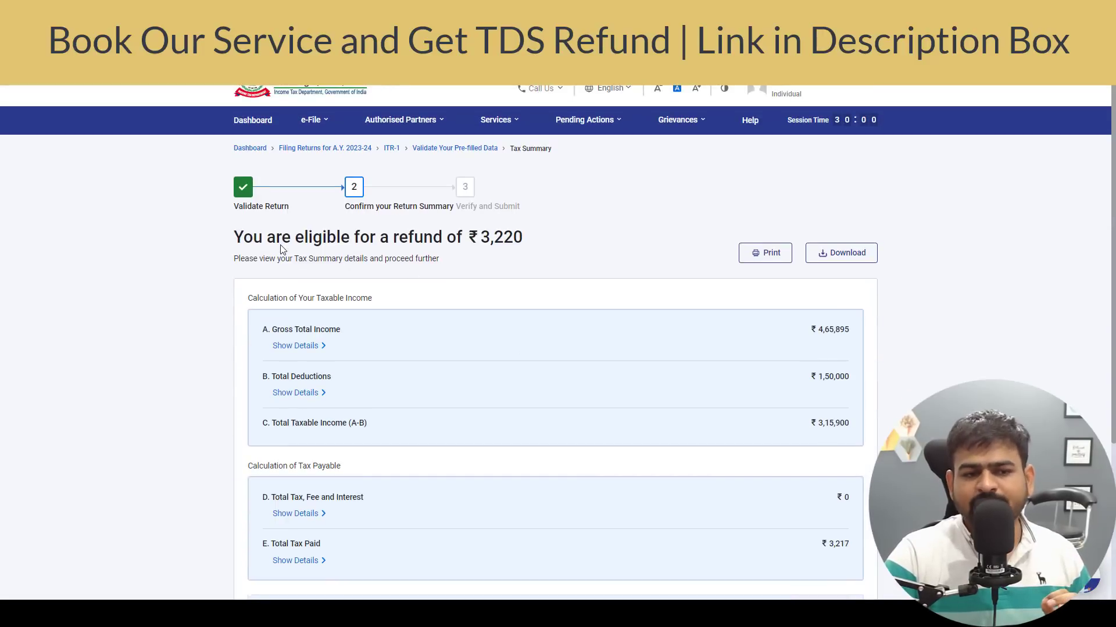
{"action": "left_click_drag", "start_coordinate": [232, 237], "coordinate": [513, 231]}
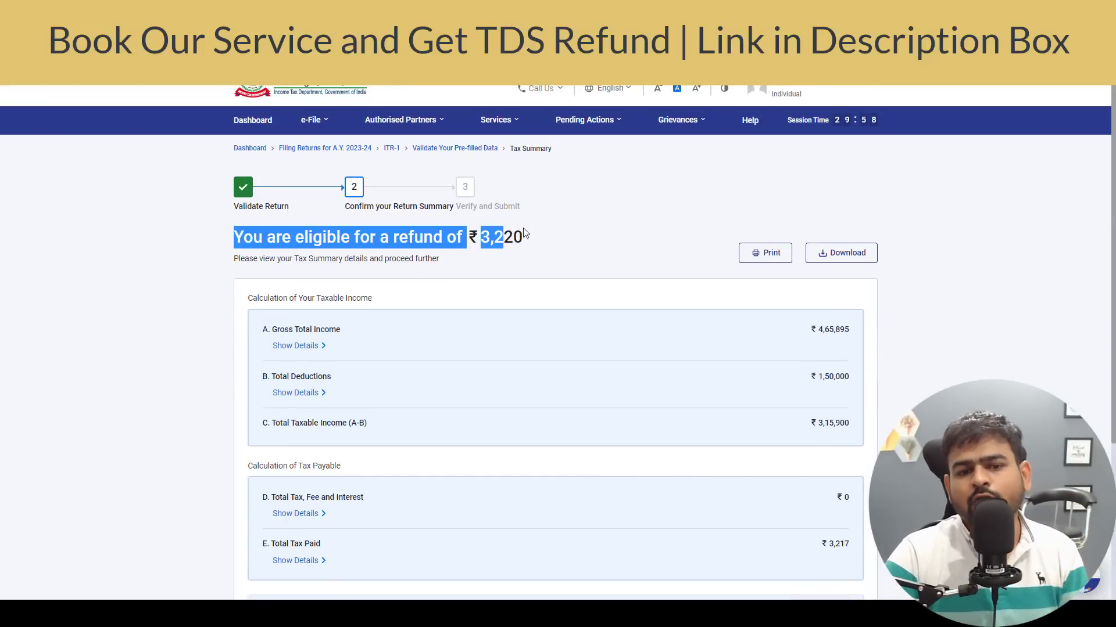
{"action": "left_click", "coordinate": [555, 220]}
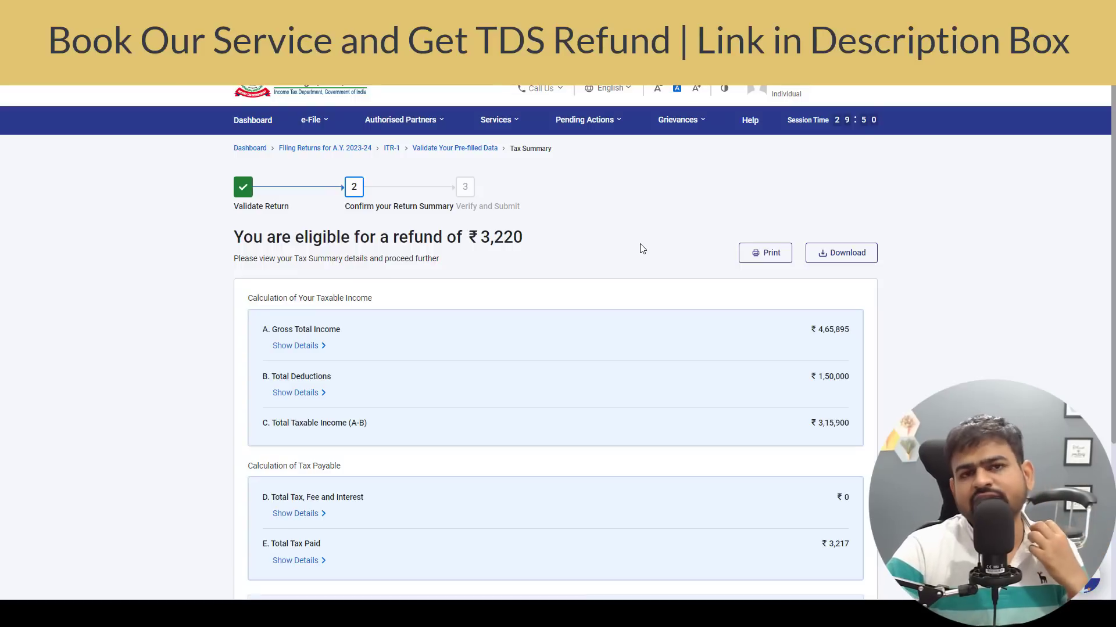
{"action": "scroll", "coordinate": [642, 248], "scroll_direction": "down", "scroll_amount": 10}
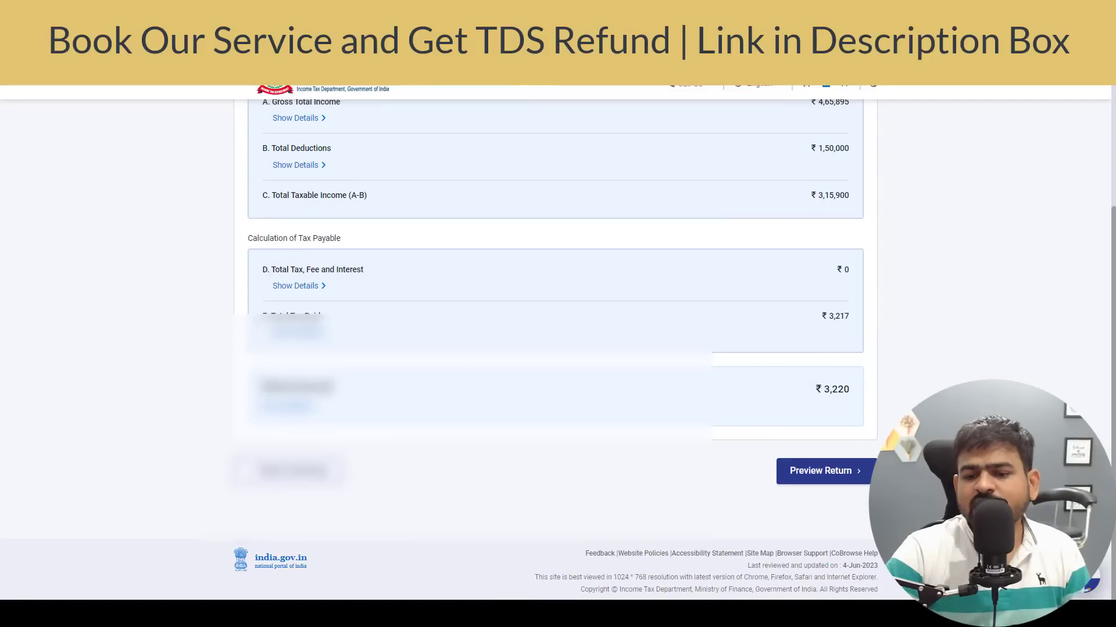
{"action": "left_click", "coordinate": [824, 468]}
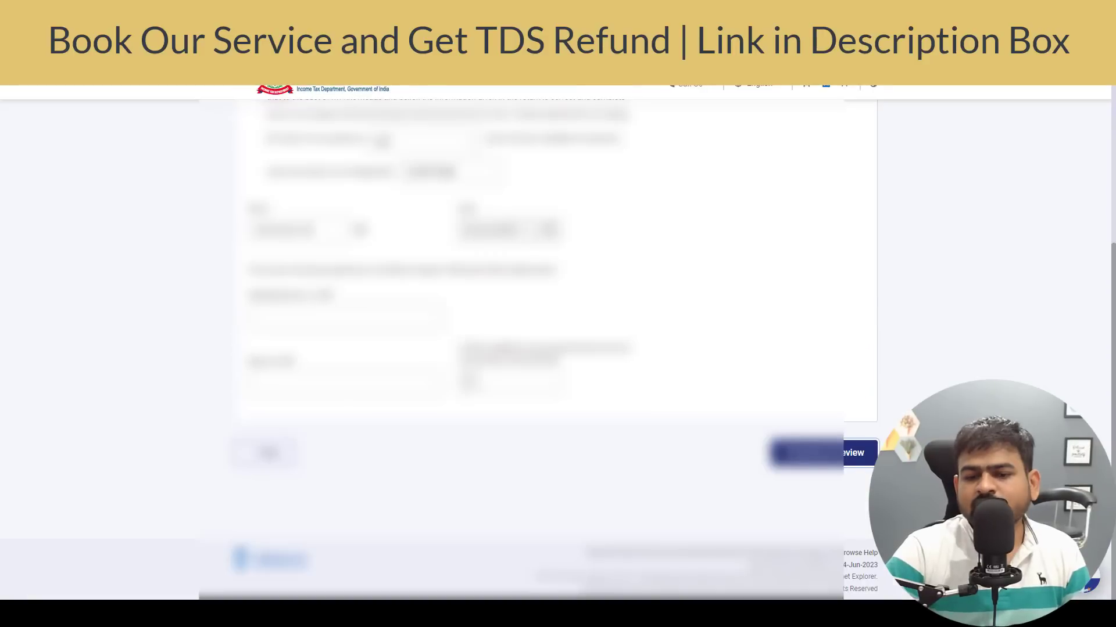